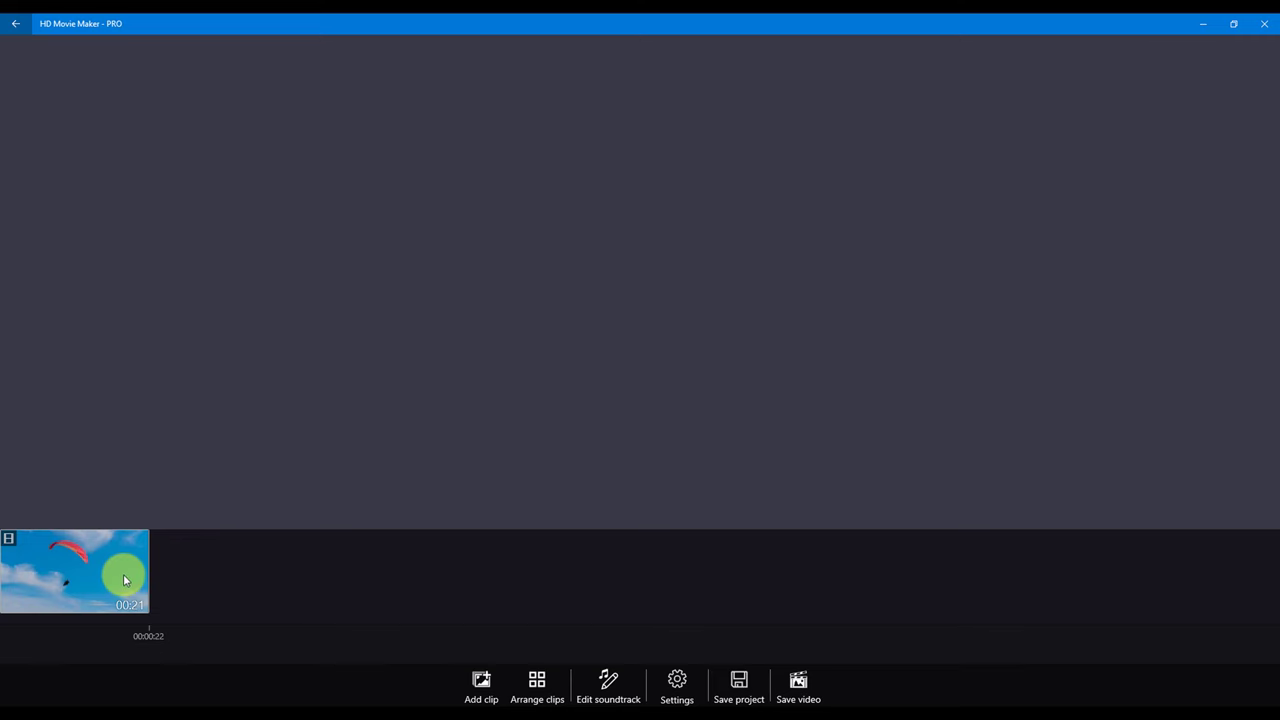
# Step: Select the 21-second paragliding clip on the timeline to show it in the preview
pyautogui.click(124, 579)
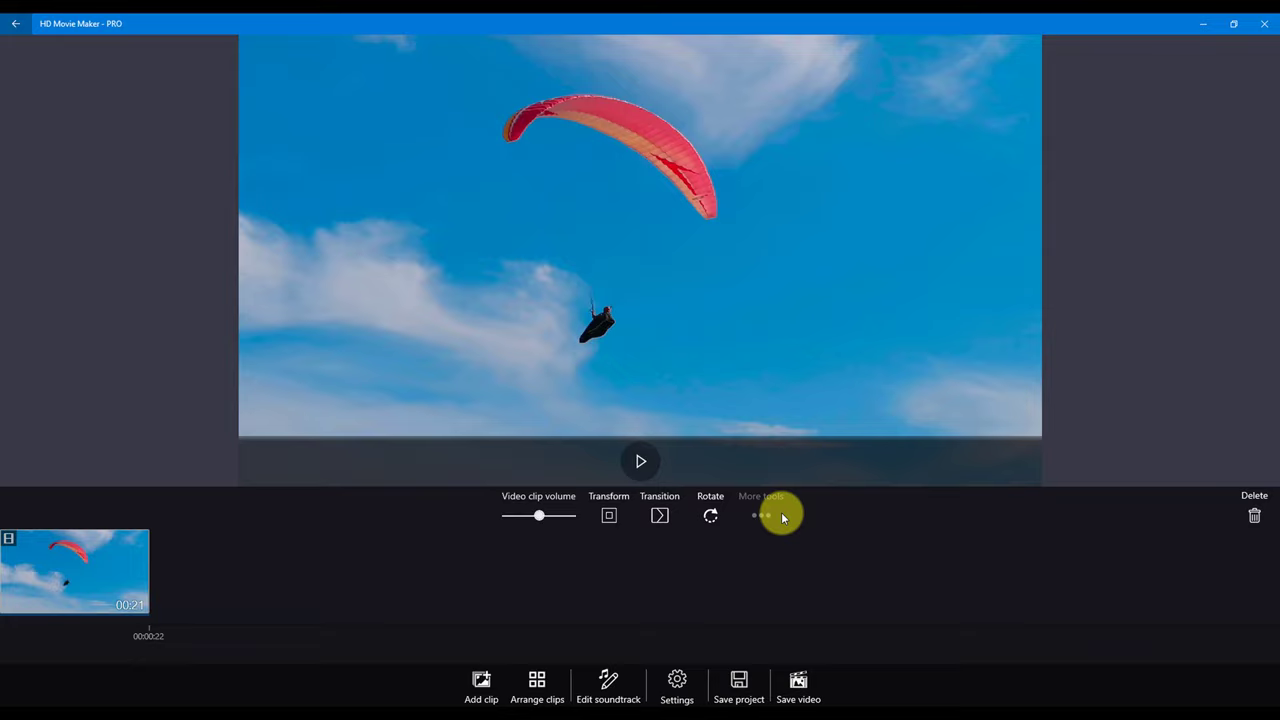
# Step: Drag the paragliding clip's volume slider all the way down to 0.0
pyautogui.moveTo(538, 521)
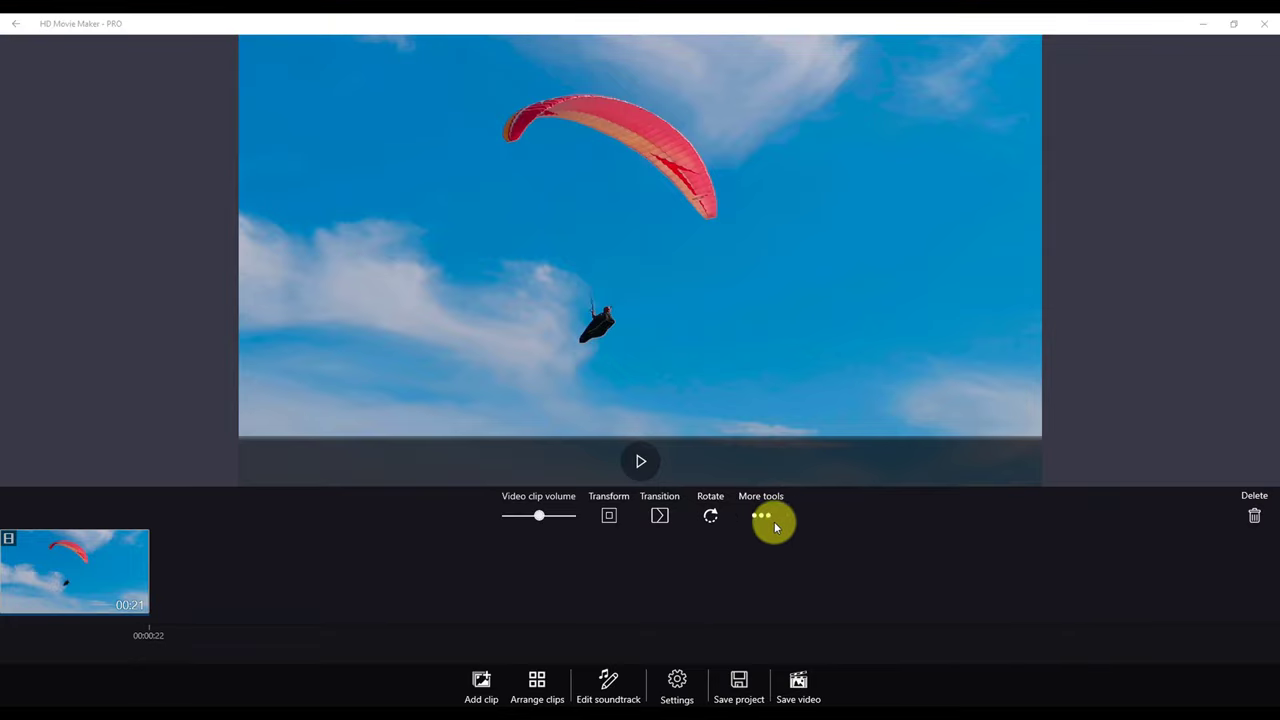
pyautogui.click(540, 517)
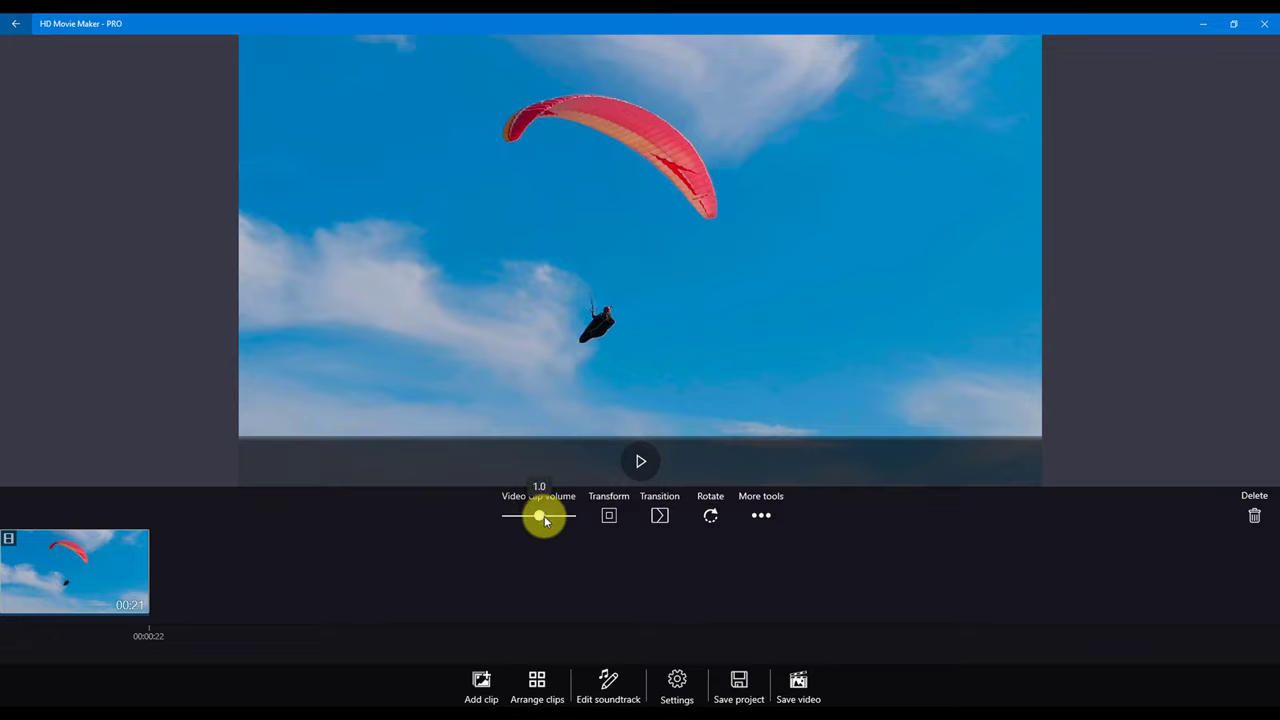
pyautogui.moveTo(525, 521)
pyautogui.mouseDown()
pyautogui.moveTo(487, 525)
pyautogui.moveTo(573, 526)
pyautogui.moveTo(548, 517)
pyautogui.mouseUp()
pyautogui.moveTo(544, 520); pyautogui.dragTo(503, 521)
pyautogui.moveTo(503, 521); pyautogui.dragTo(539, 518)
# Step: Apply the trapezoid perspective transform, framing the clip over a blurred background
pyautogui.click(610, 518)
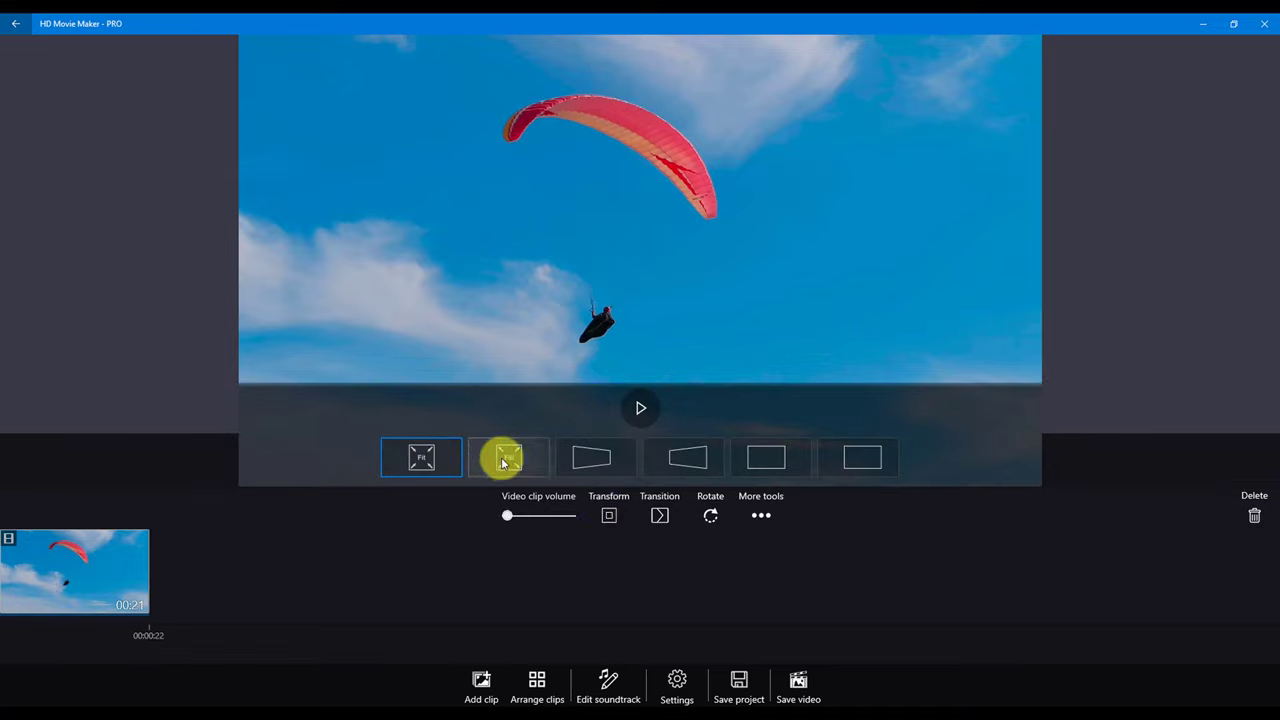
pyautogui.click(588, 459)
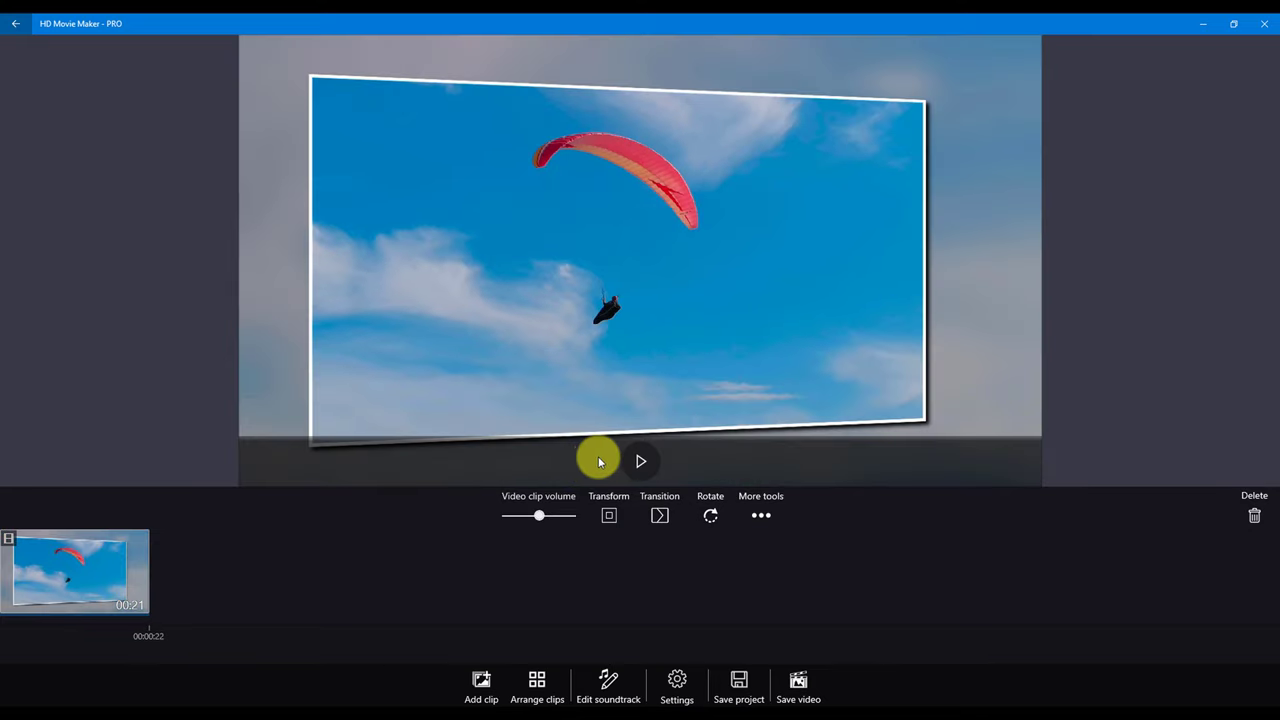
pyautogui.click(609, 515)
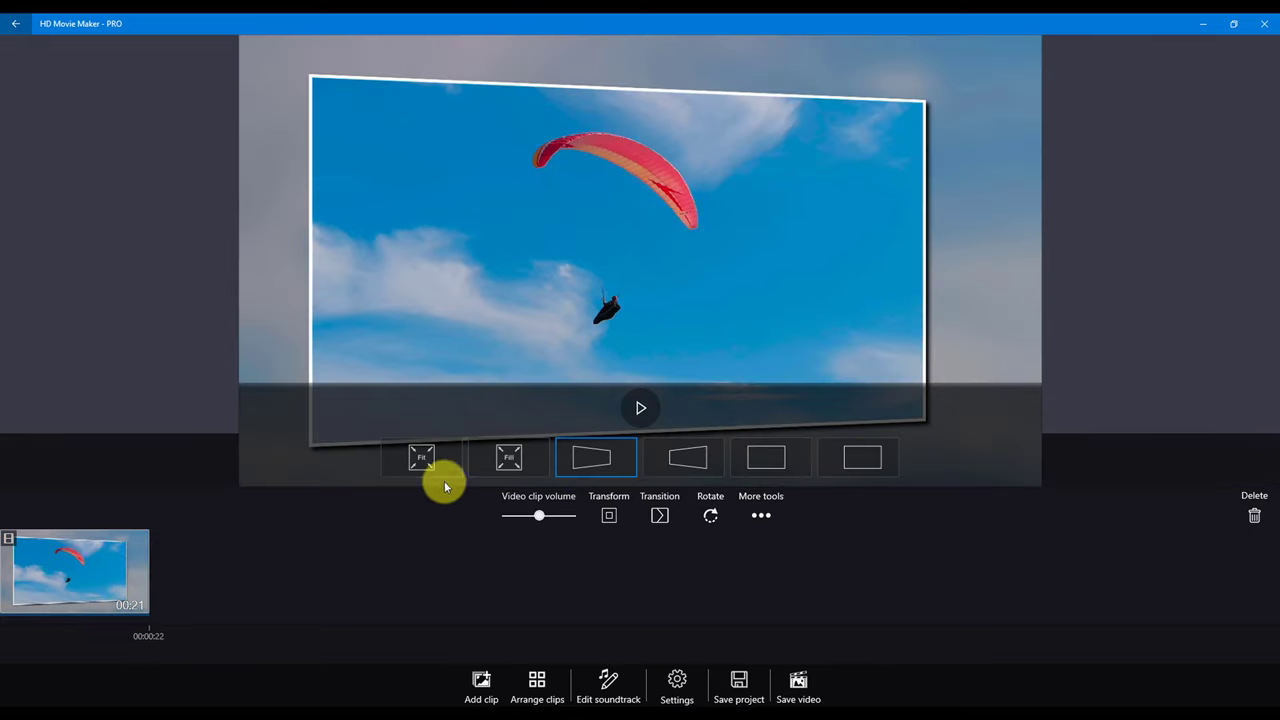
# Step: Switch the clip back to Fit framing and browse transitions without applying one
pyautogui.click(417, 456)
pyautogui.click(660, 515)
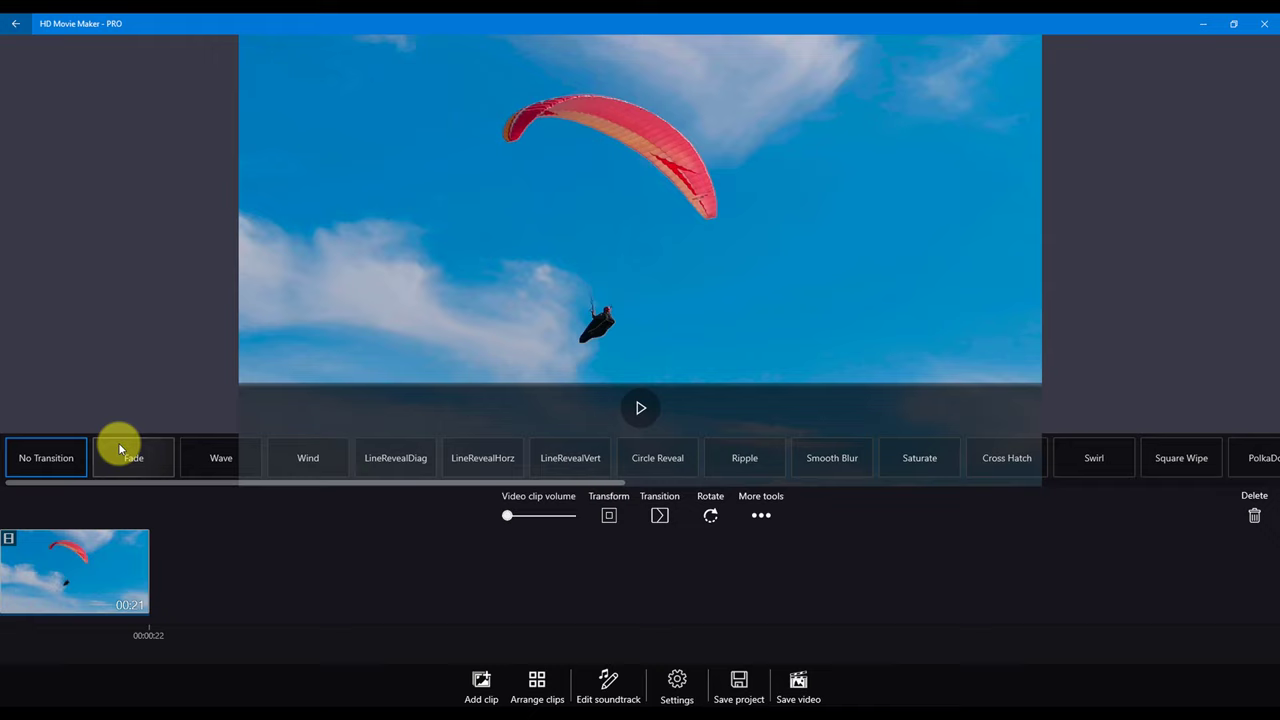
pyautogui.moveTo(330, 481); pyautogui.dragTo(430, 477)
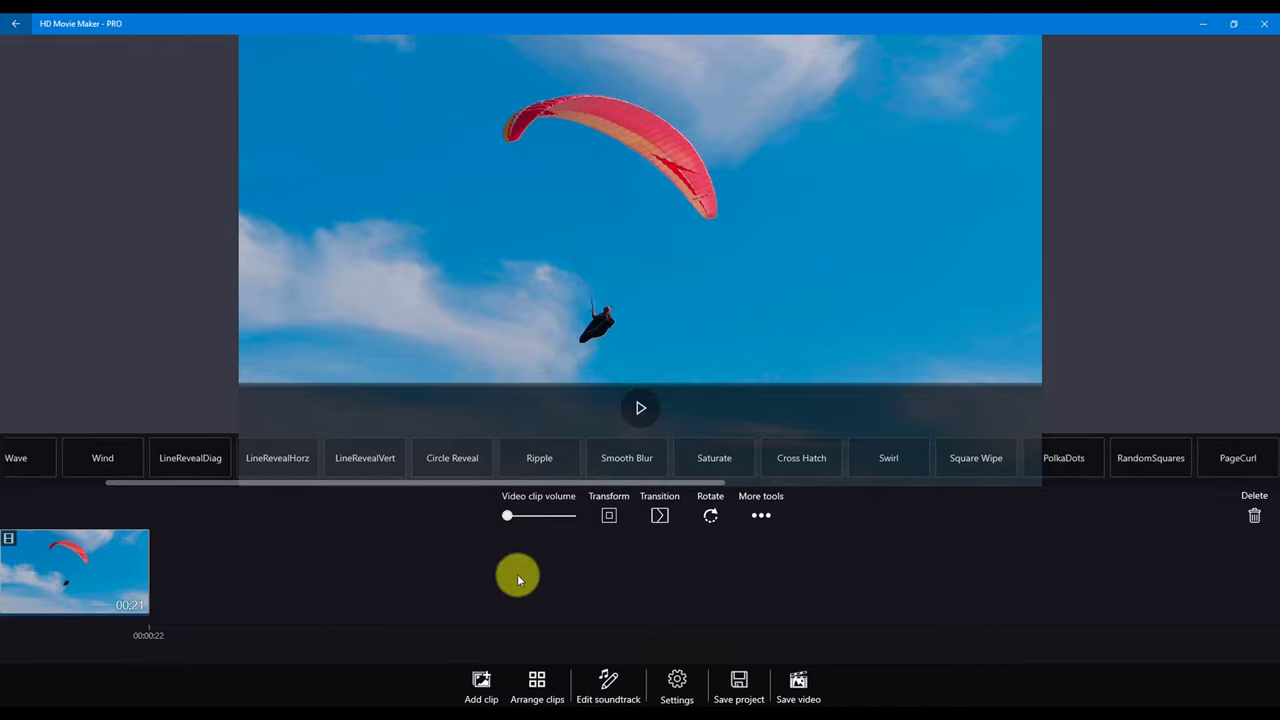
pyautogui.click(660, 515)
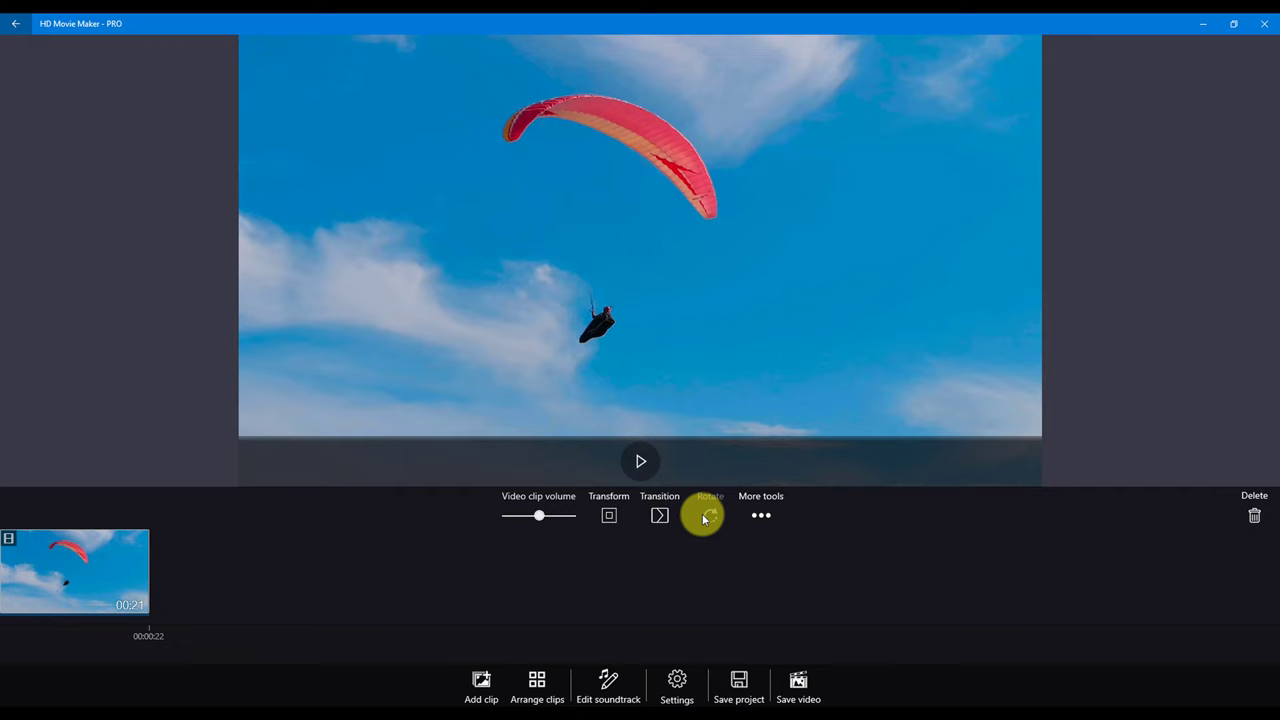
pyautogui.click(704, 517)
pyautogui.click(704, 517)
pyautogui.click(704, 517)
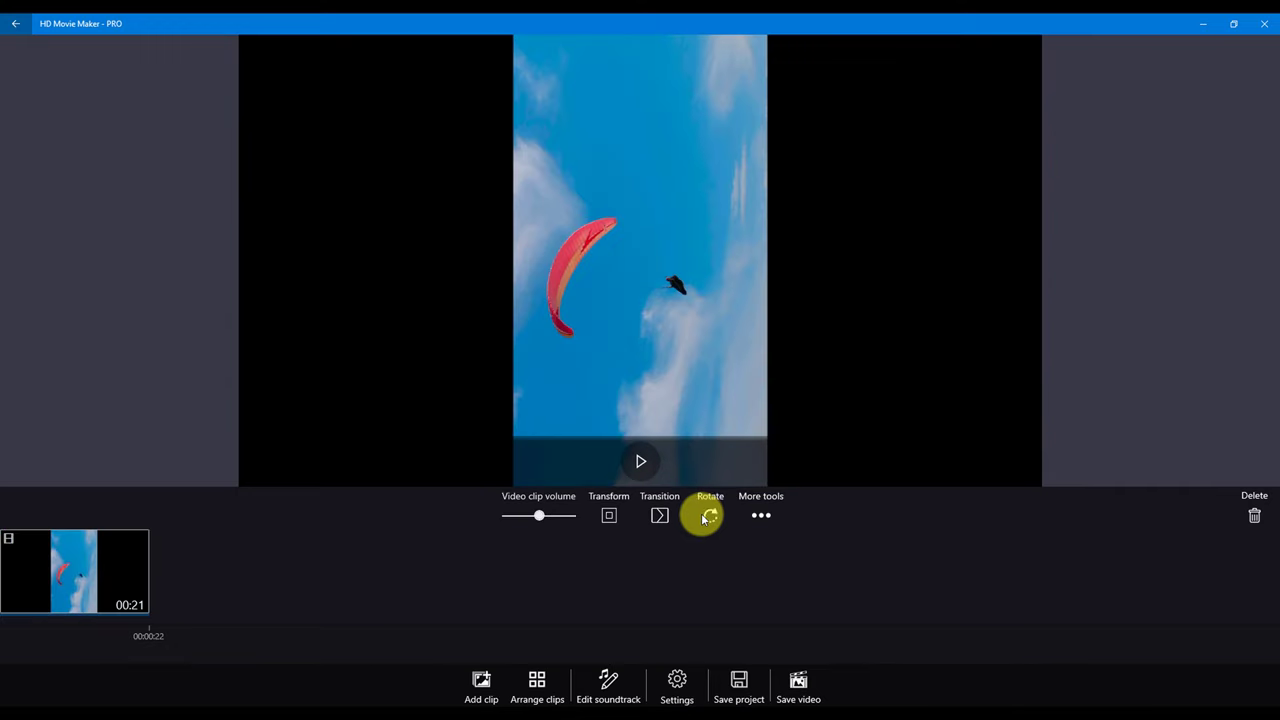
pyautogui.click(704, 516)
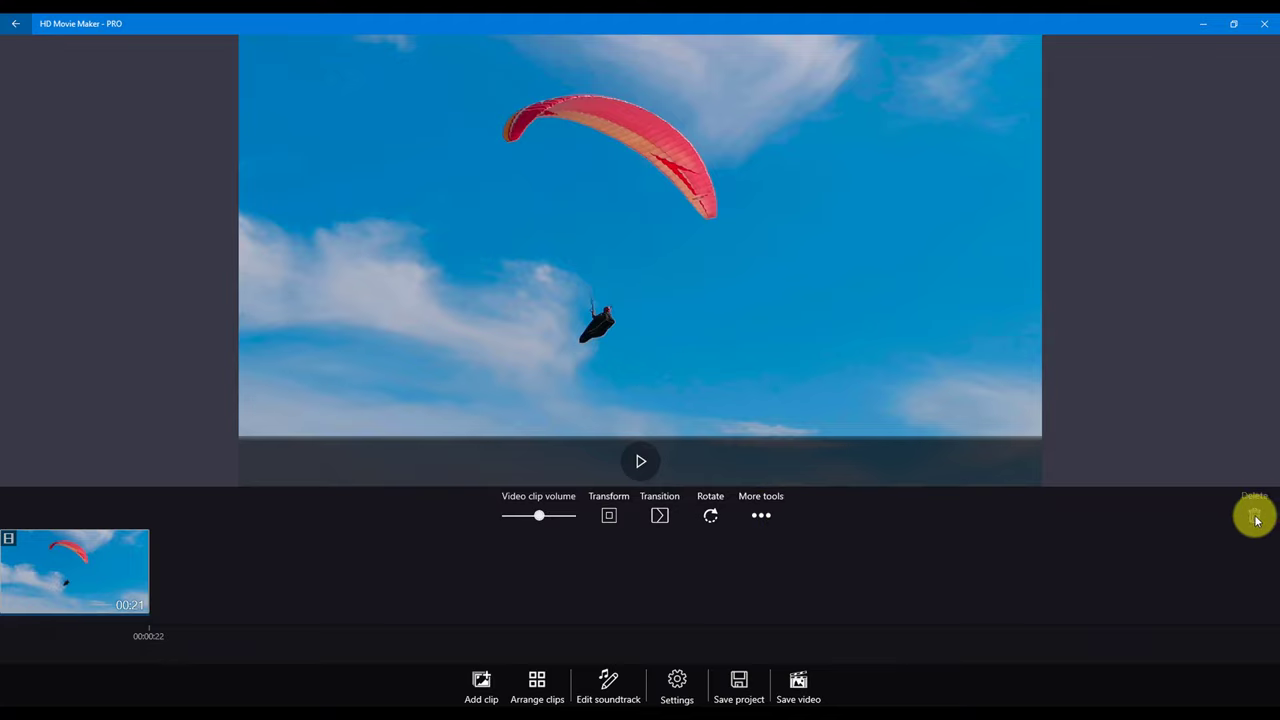
# Step: Open the More tools menu with split, trim, enhance, overlay and all-settings options
pyautogui.click(762, 517)
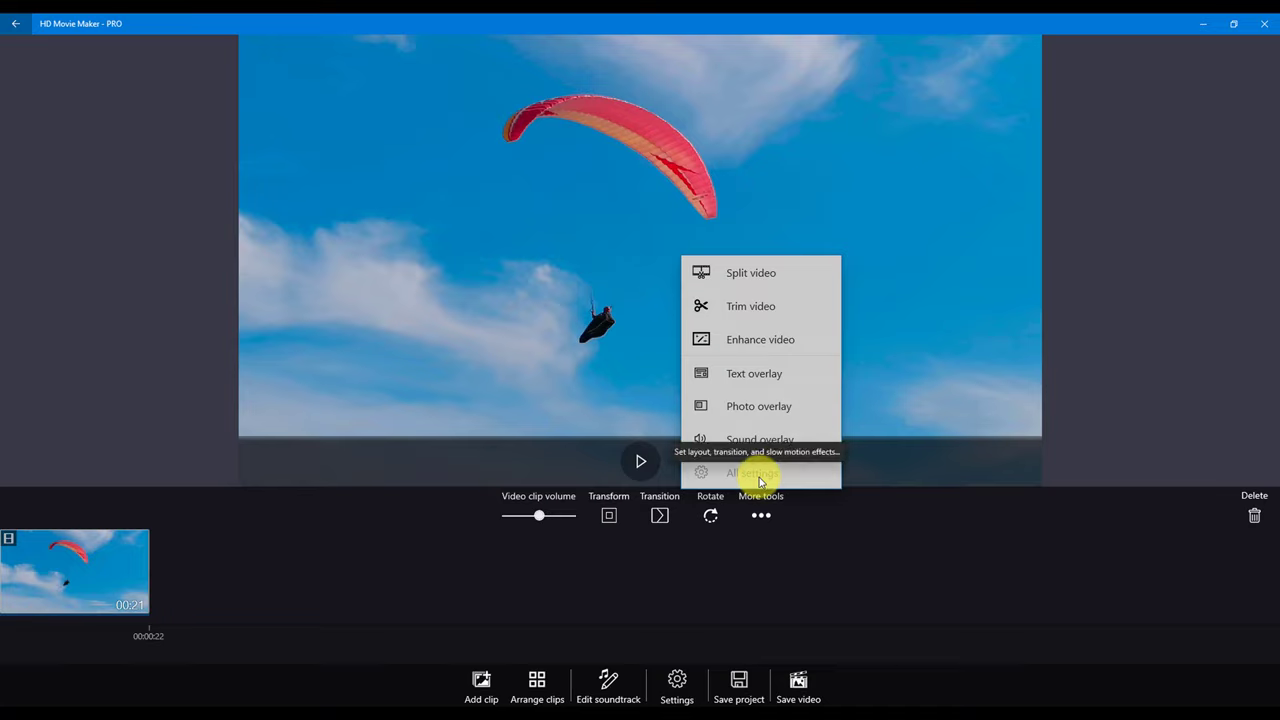
# Step: Split the paragliding clip at 00:00:07.91 into 7- and 13-second clips
pyautogui.click(752, 276)
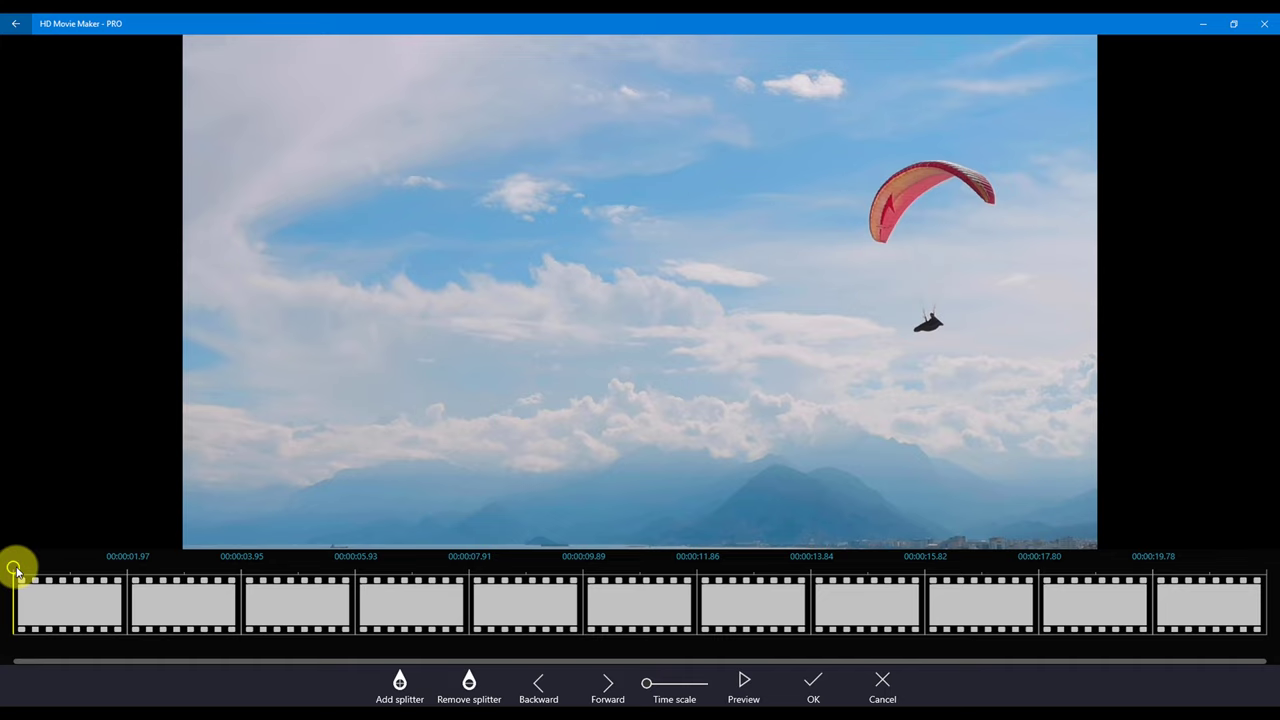
pyautogui.moveTo(14, 566); pyautogui.dragTo(474, 558)
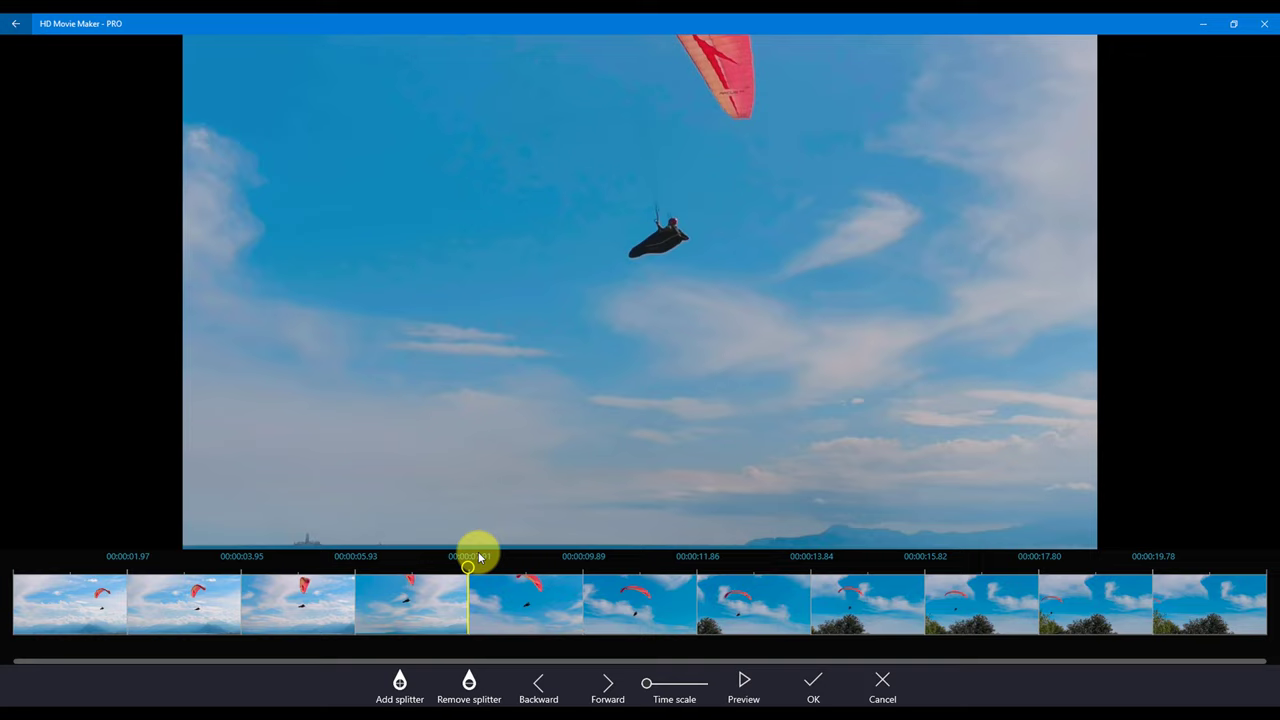
pyautogui.click(396, 685)
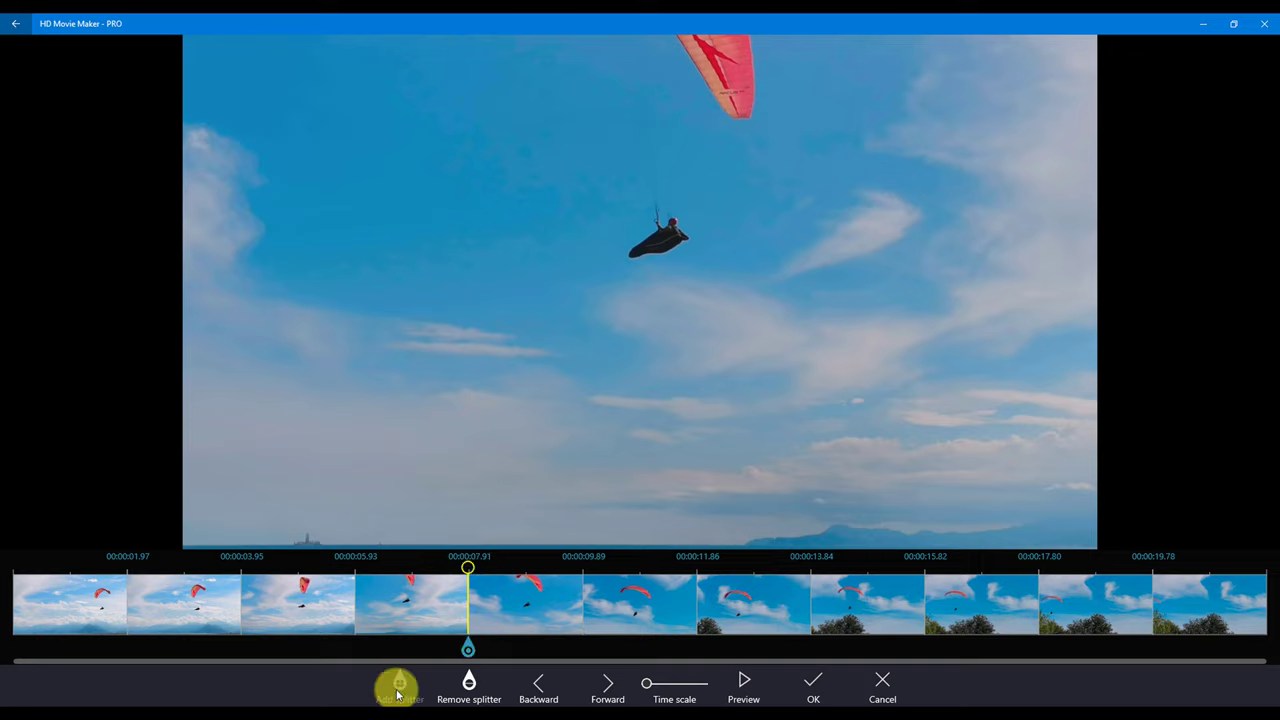
pyautogui.click(812, 688)
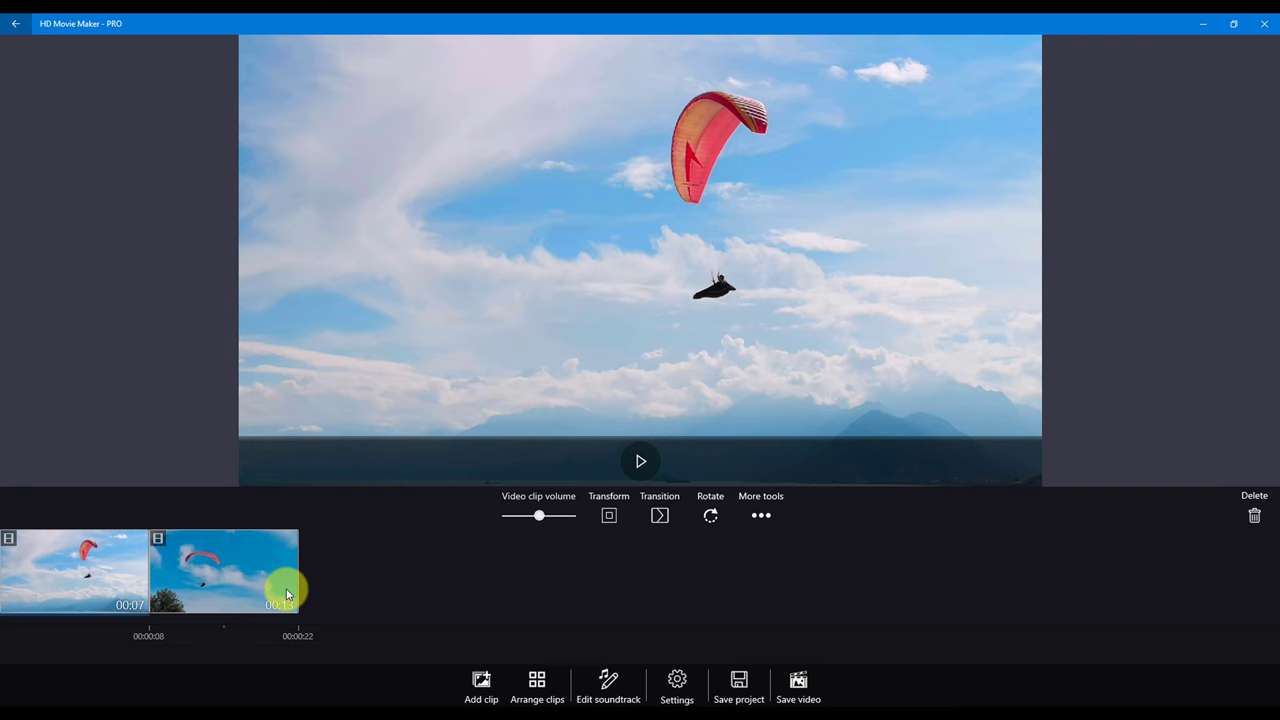
# Step: Trim the first clip so it ends near 00:00:06.45, about 6 seconds long
pyautogui.click(729, 516)
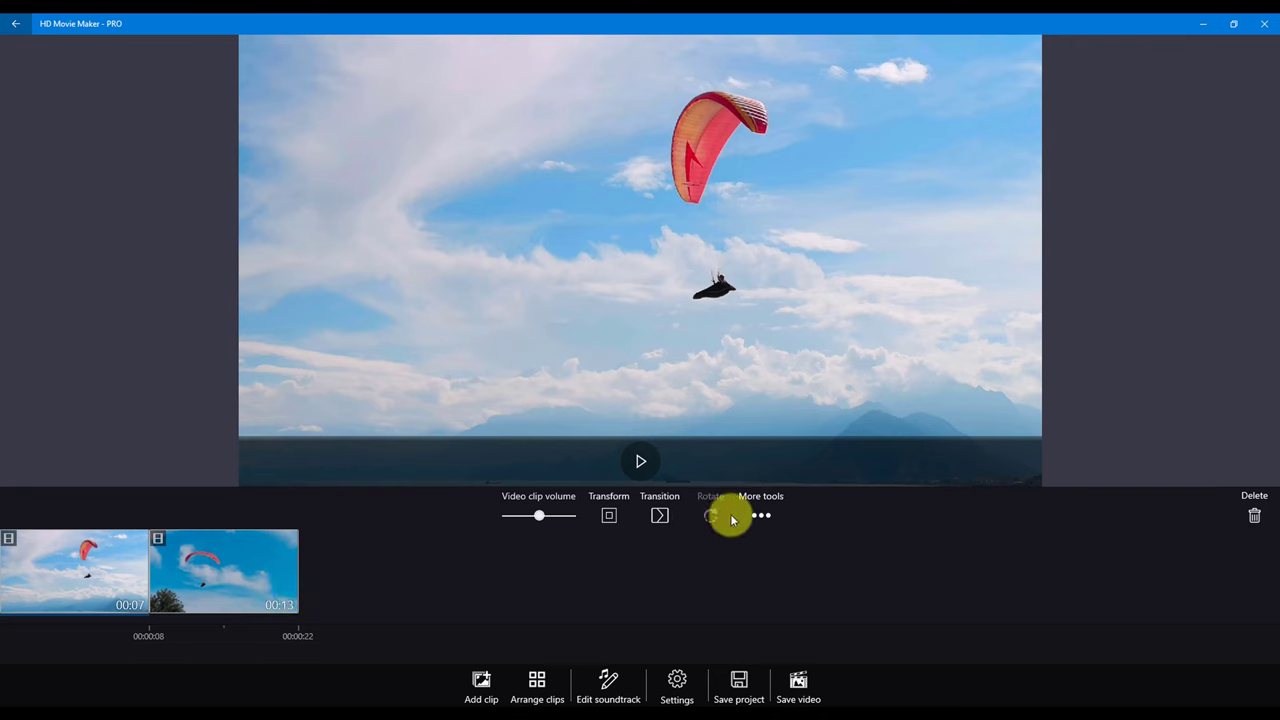
pyautogui.click(772, 516)
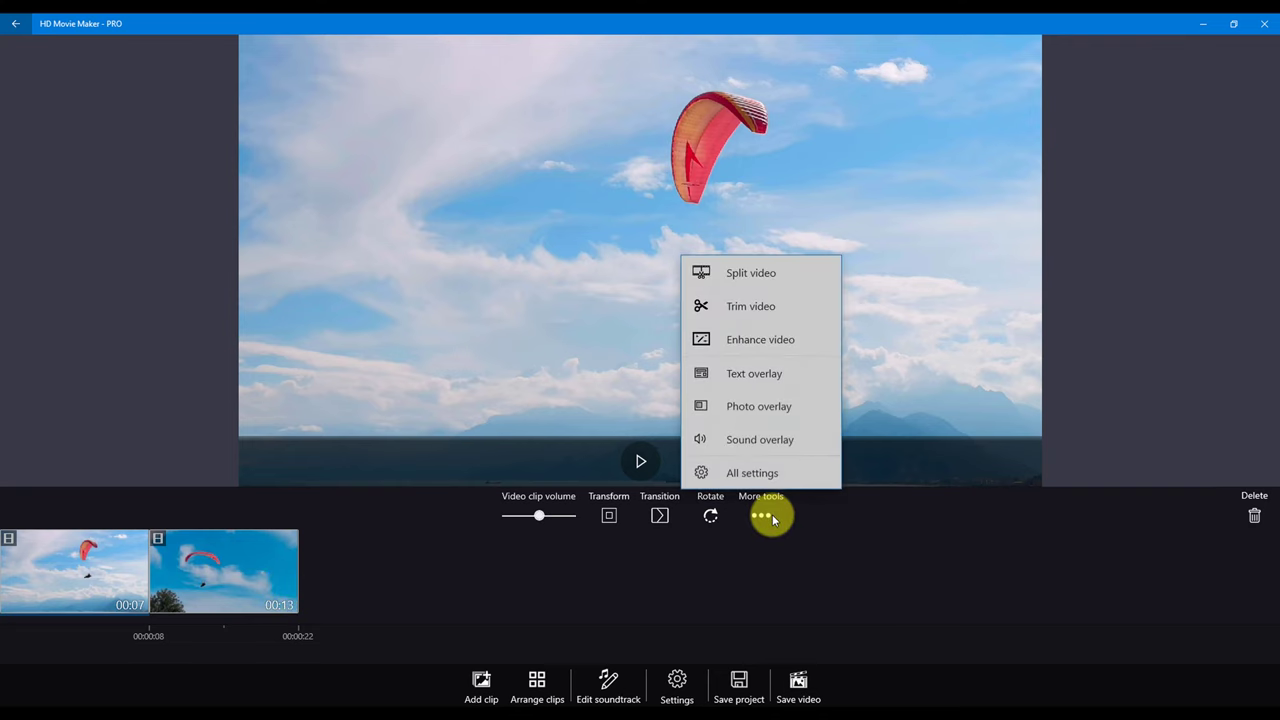
pyautogui.click(780, 316)
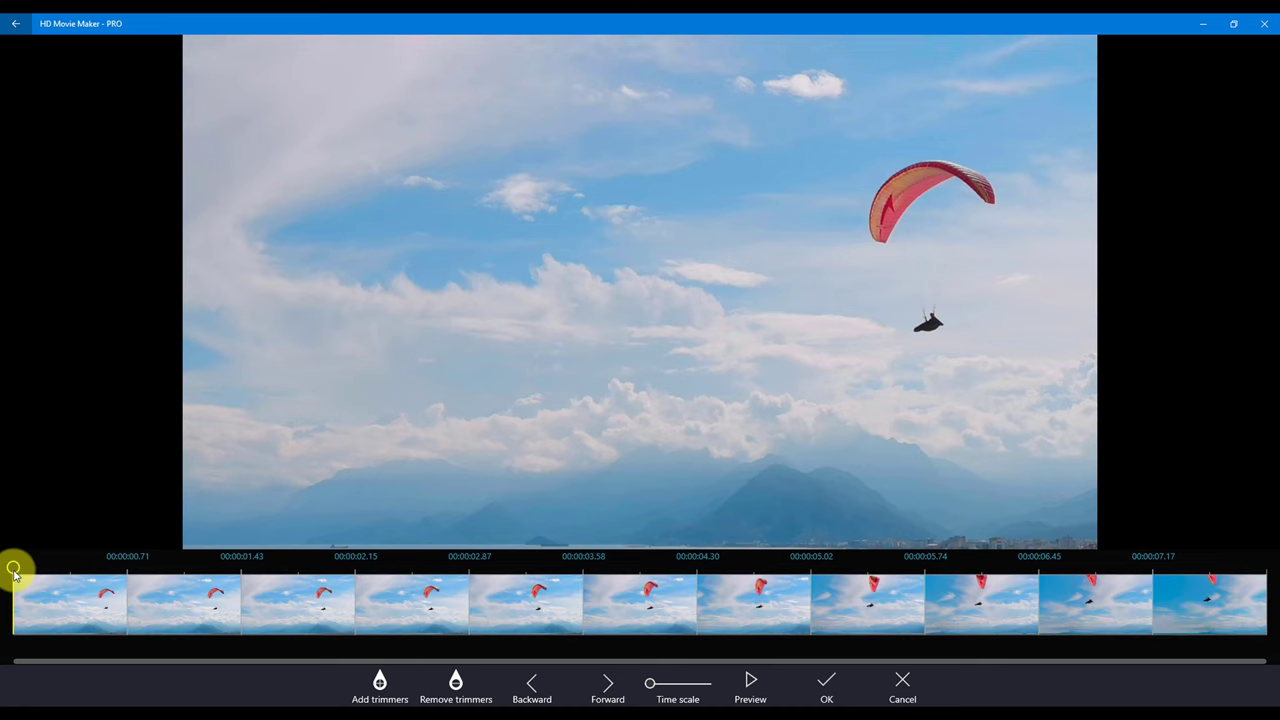
pyautogui.moveTo(14, 569); pyautogui.dragTo(1063, 568)
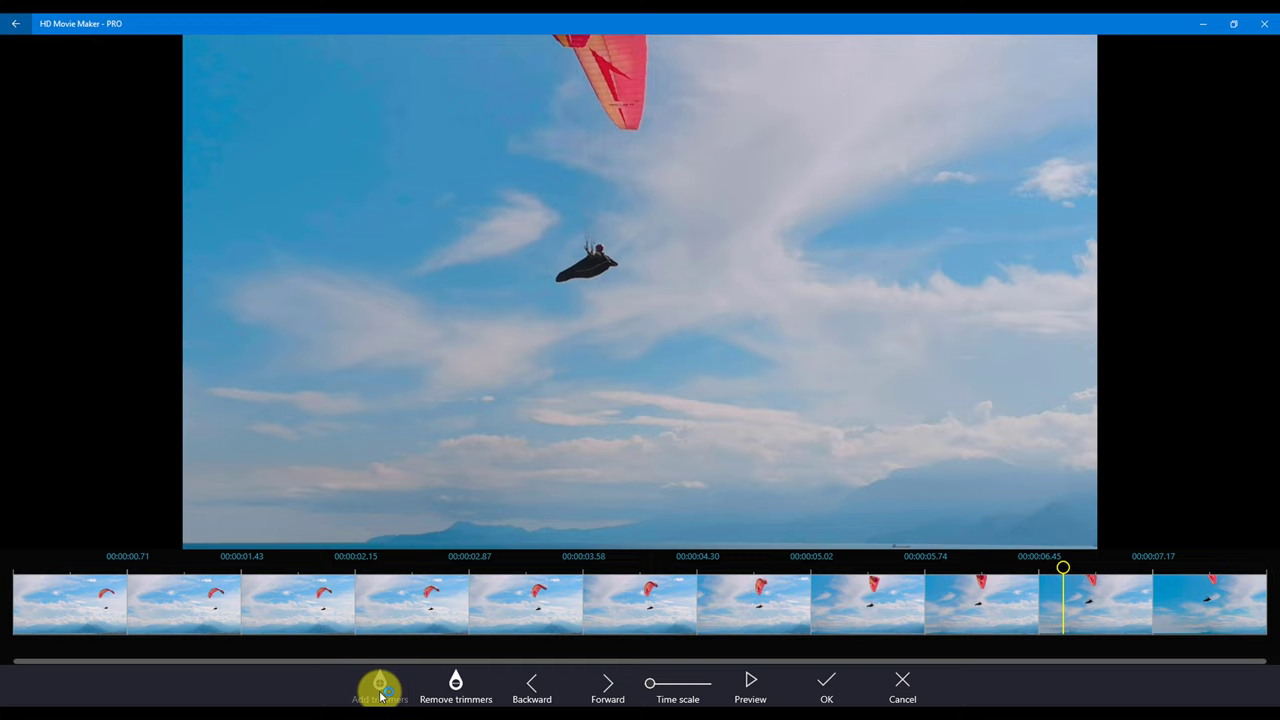
pyautogui.click(380, 689)
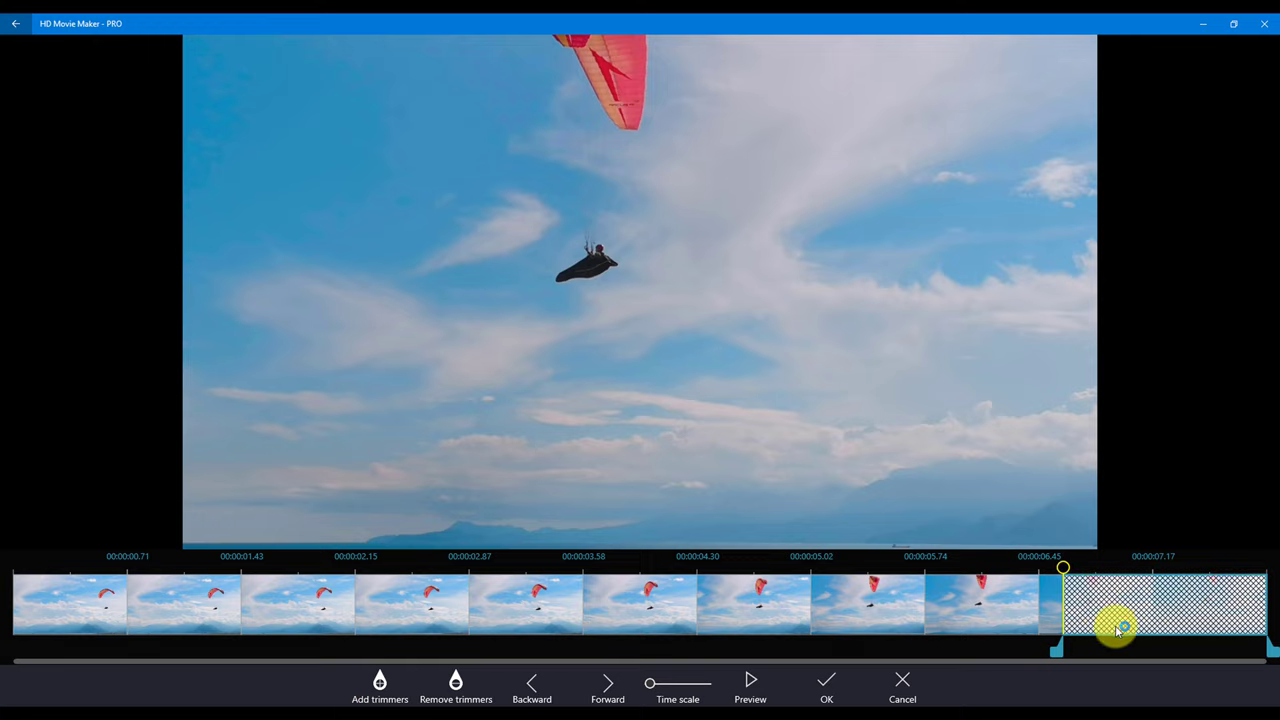
pyautogui.moveTo(1180, 608)
pyautogui.mouseDown()
pyautogui.moveTo(749, 623)
pyautogui.moveTo(1137, 594)
pyautogui.mouseUp()
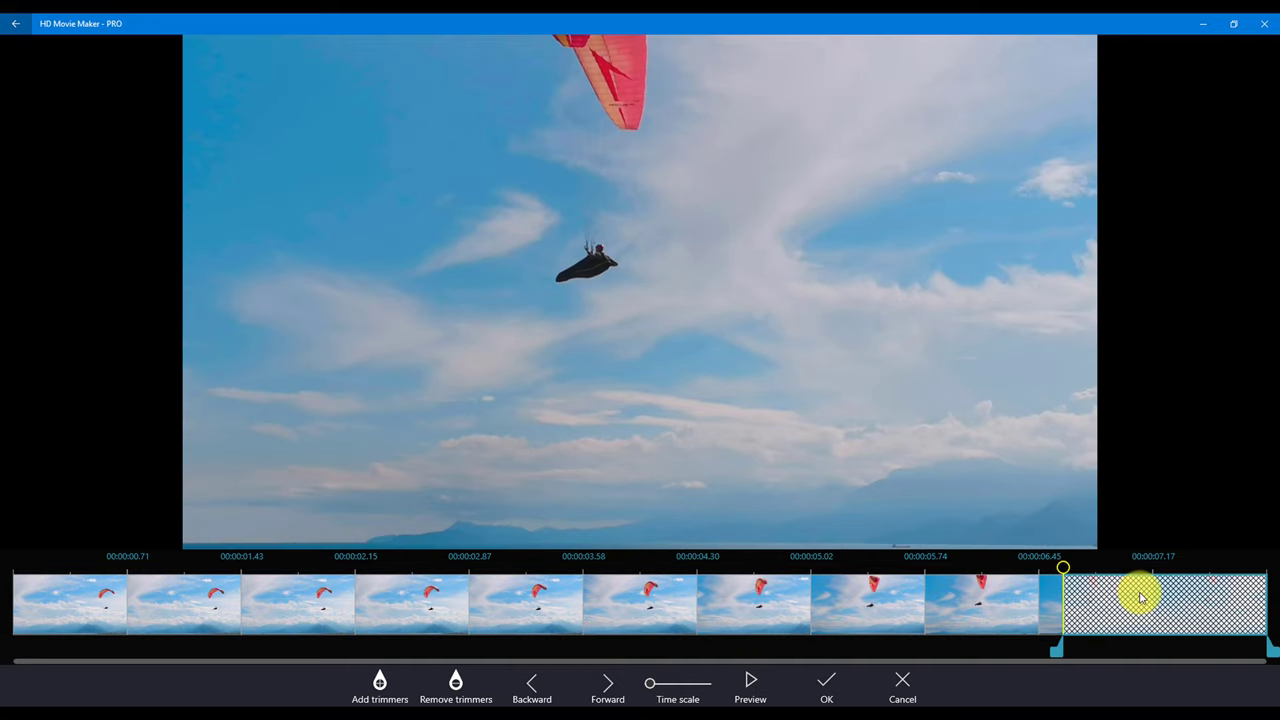
pyautogui.click(825, 690)
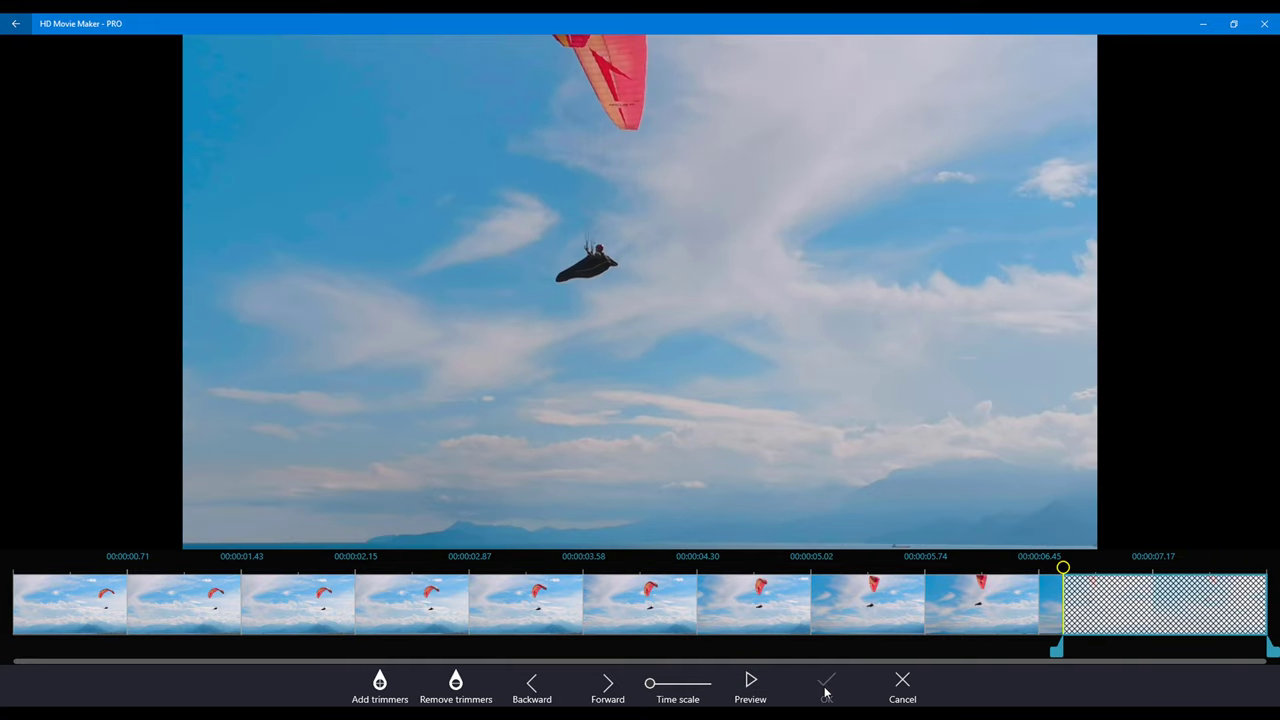
pyautogui.click(755, 518)
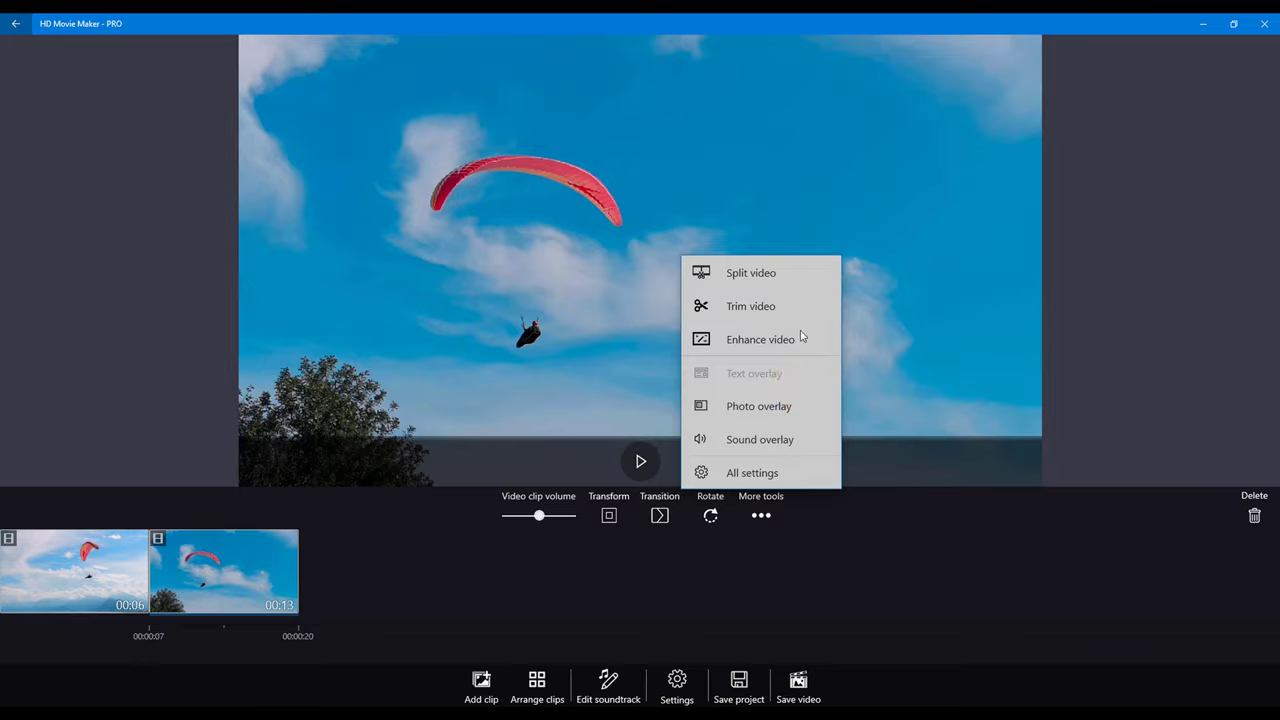
# Step: Preview the Enhance video effects without applying any of them
pyautogui.click(798, 339)
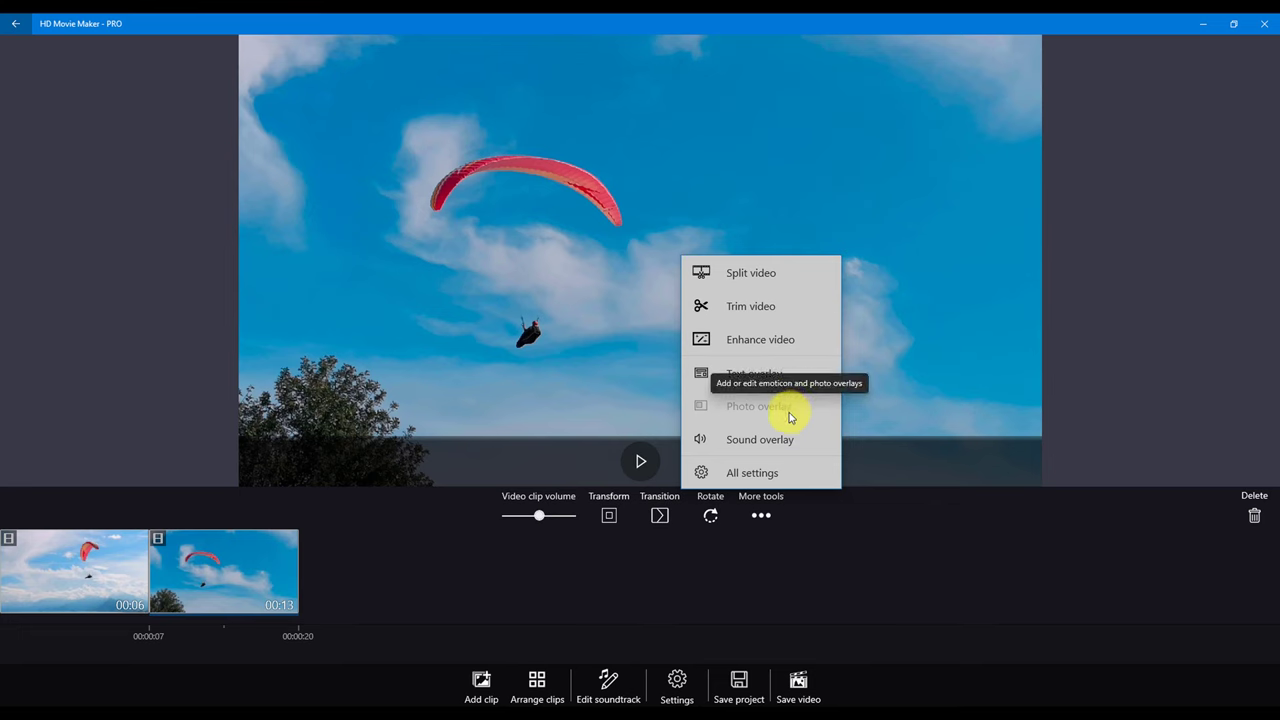
# Step: Place a medium-sized boat photo overlay in the bottom-left corner, then go to Sound overlay
pyautogui.click(790, 416)
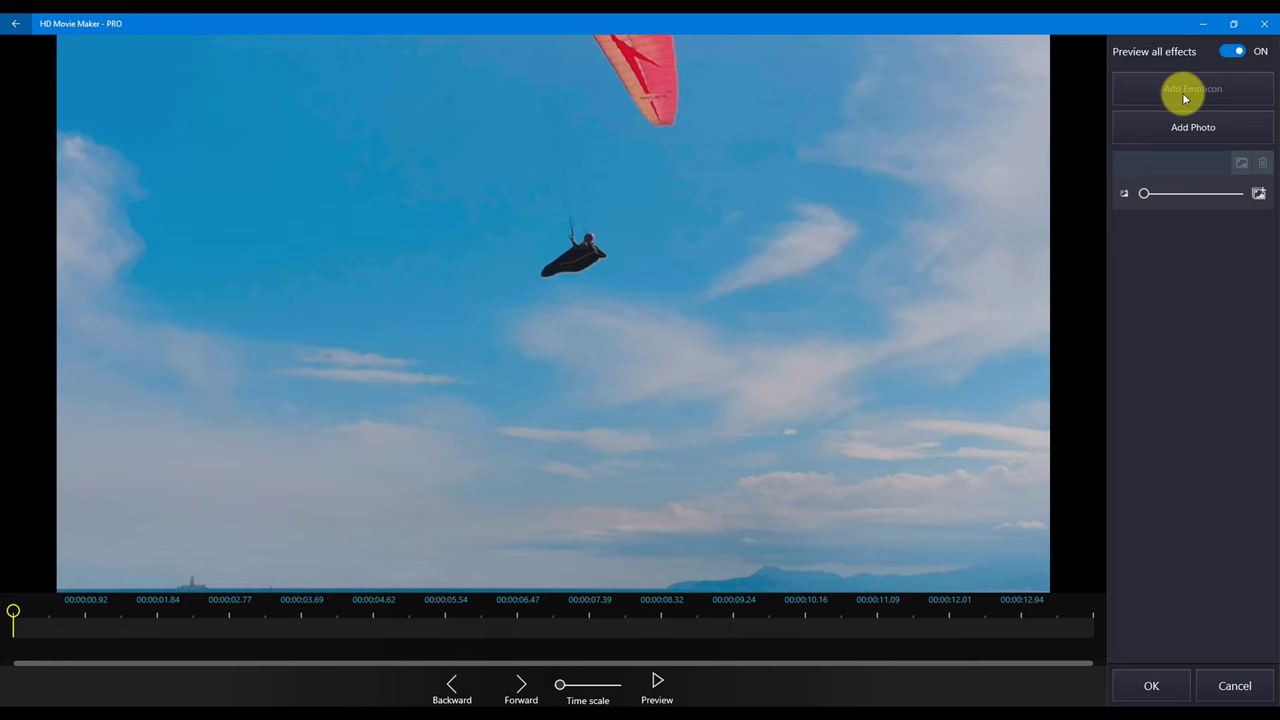
pyautogui.click(1182, 94)
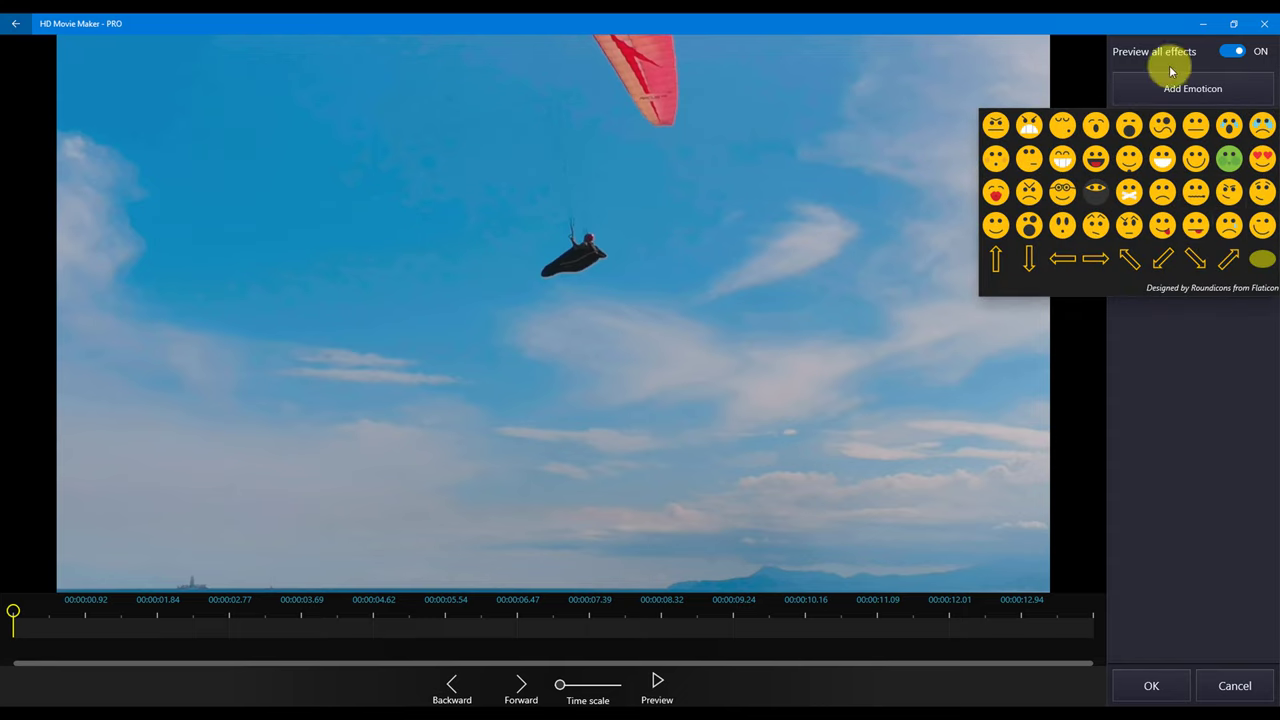
pyautogui.click(1177, 88)
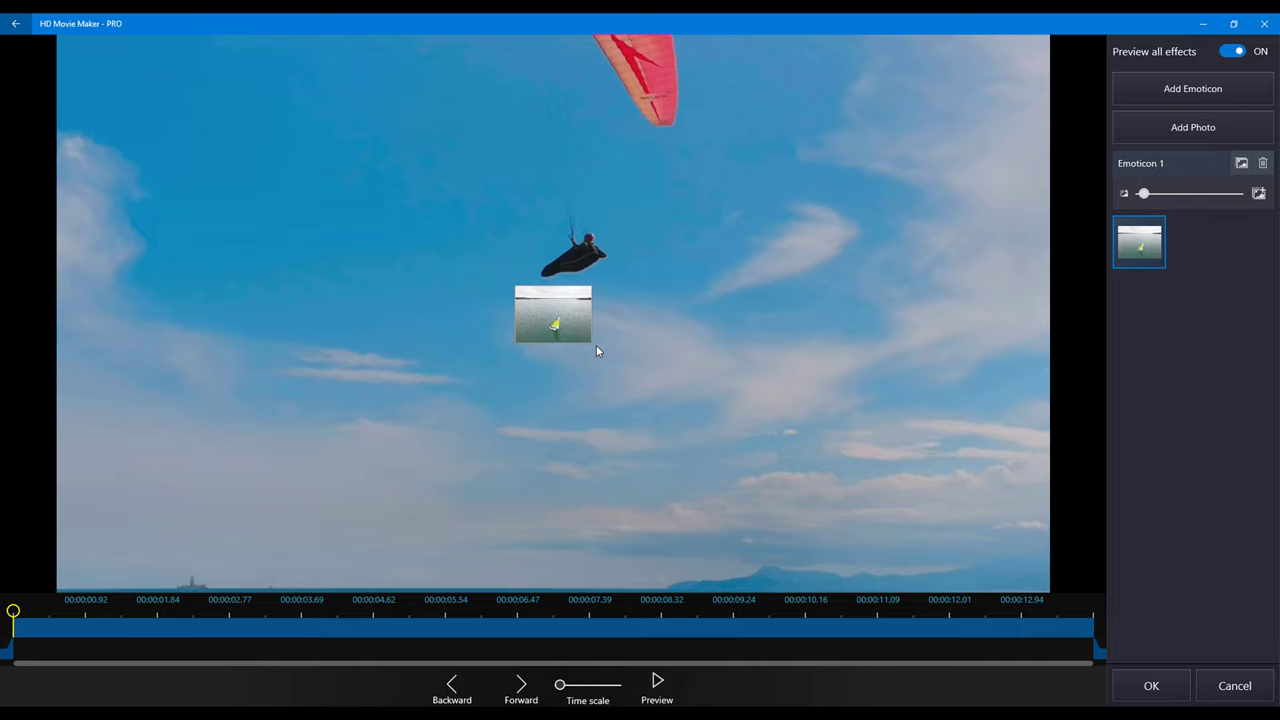
pyautogui.moveTo(543, 314); pyautogui.dragTo(810, 372)
pyautogui.moveTo(1143, 194)
pyautogui.mouseDown()
pyautogui.moveTo(1186, 194)
pyautogui.moveTo(1149, 205)
pyautogui.mouseUp()
pyautogui.moveTo(849, 374); pyautogui.dragTo(969, 499)
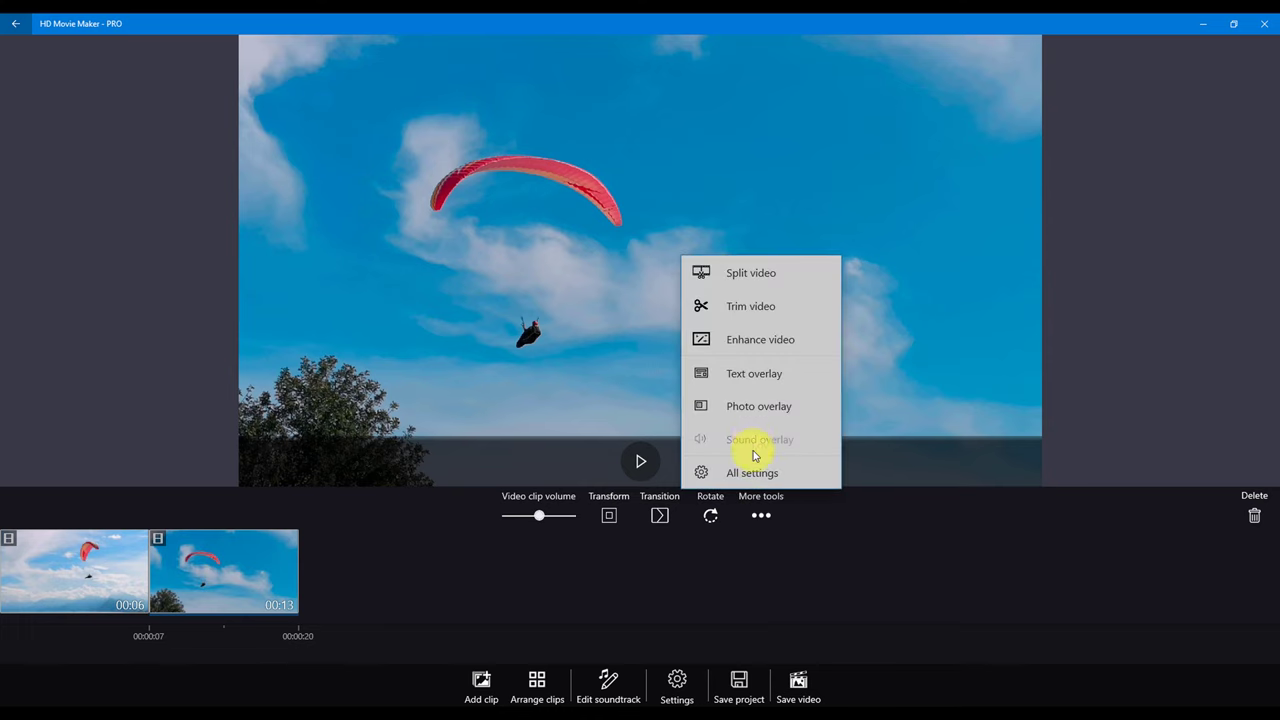
pyautogui.click(757, 443)
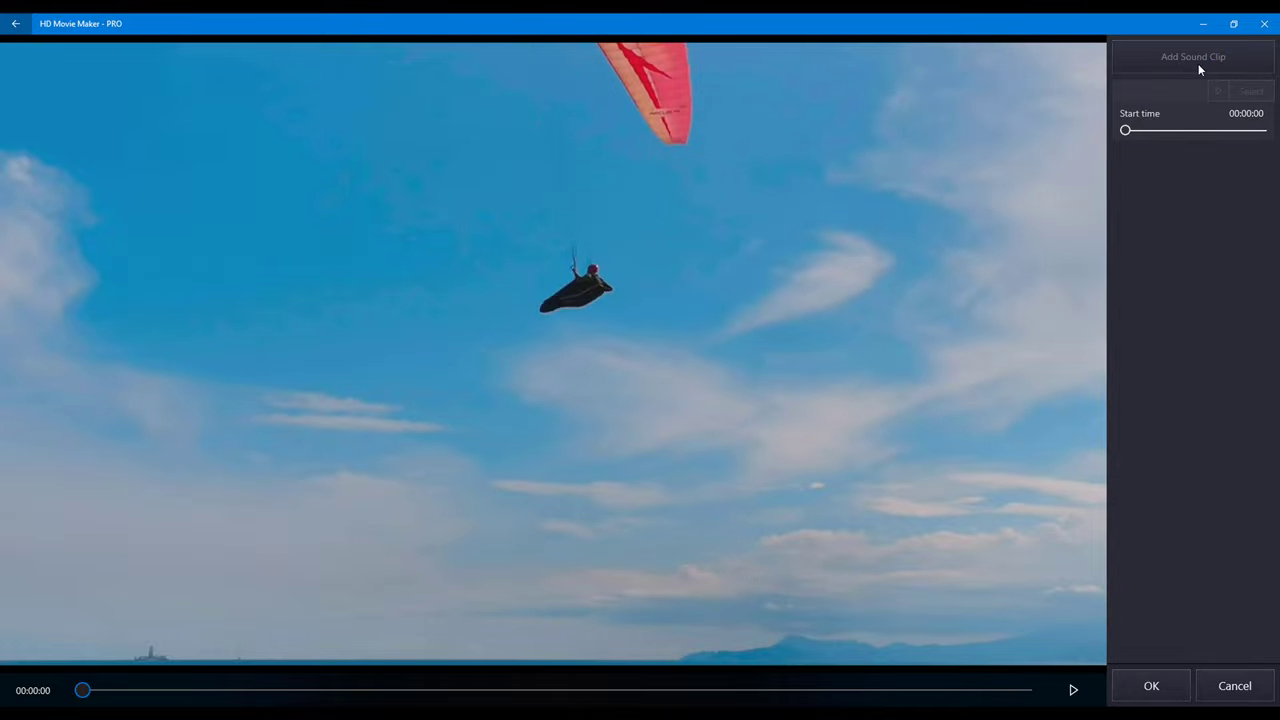
pyautogui.click(1198, 63)
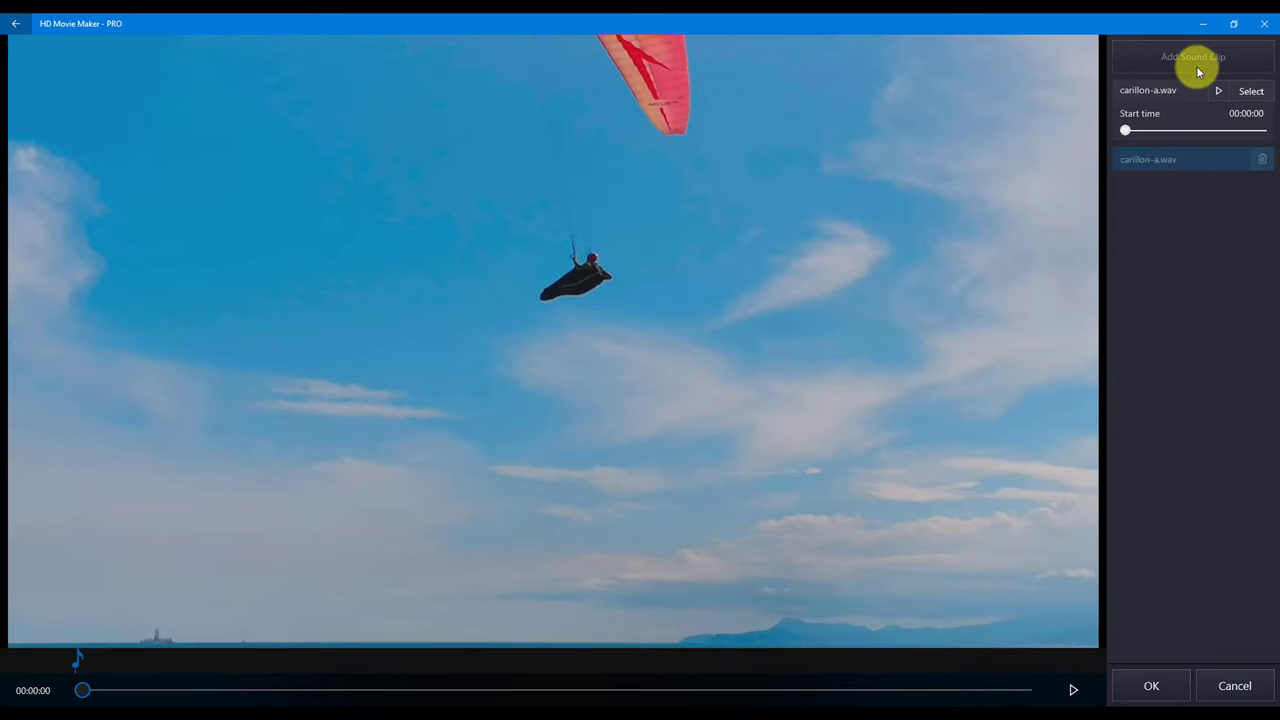
pyautogui.click(1252, 91)
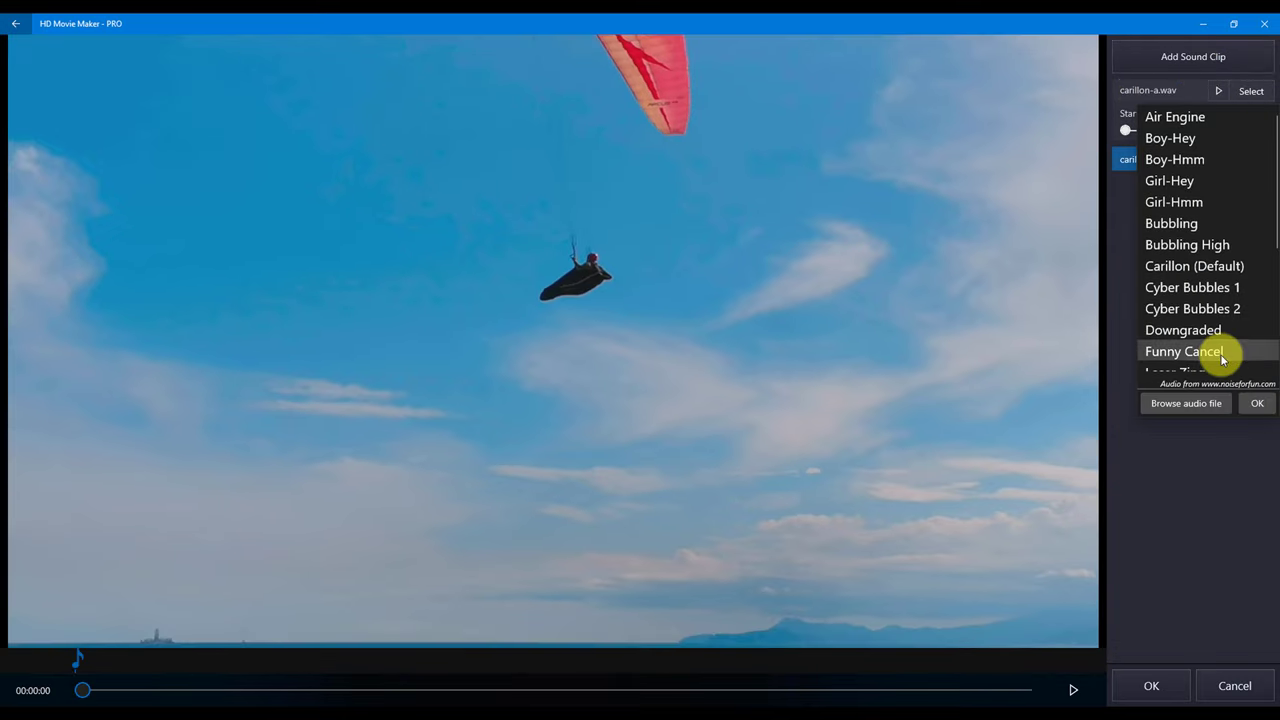
pyautogui.scroll(-5, 1220, 352)
pyautogui.scroll(5, 1217, 339)
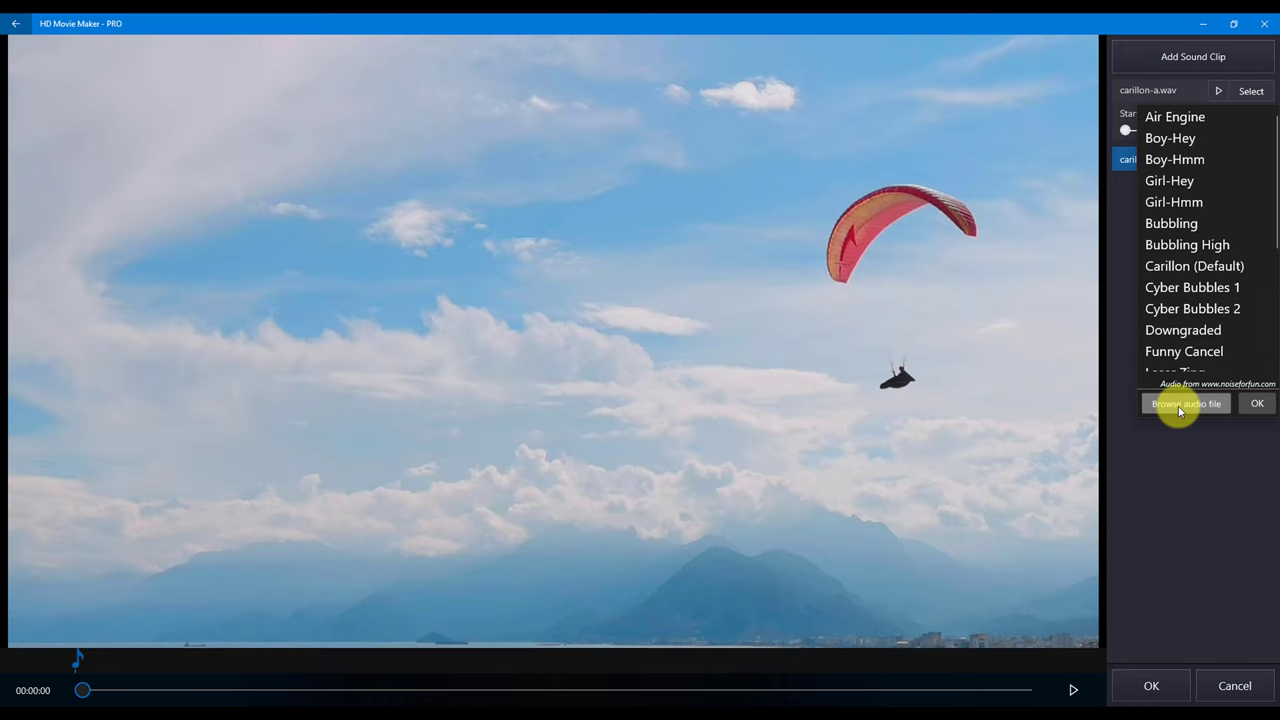
pyautogui.click(1180, 407)
pyautogui.click(149, 109)
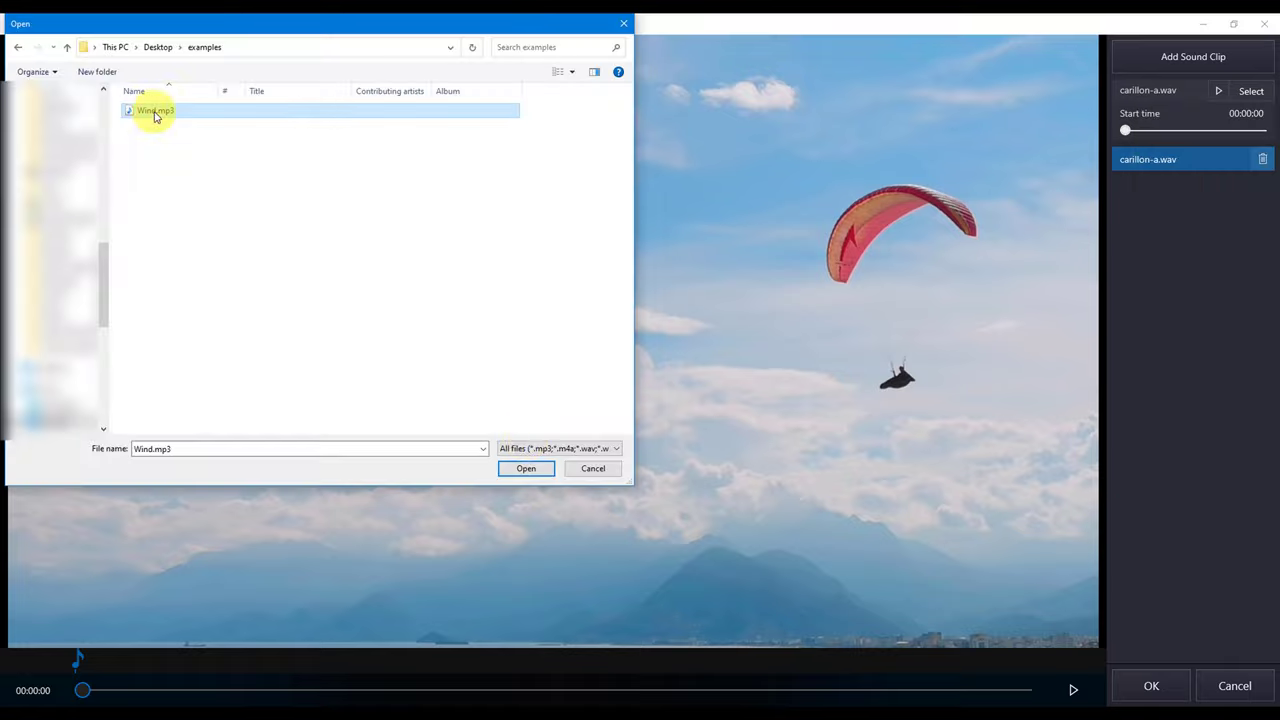
pyautogui.click(534, 471)
pyautogui.click(1126, 133)
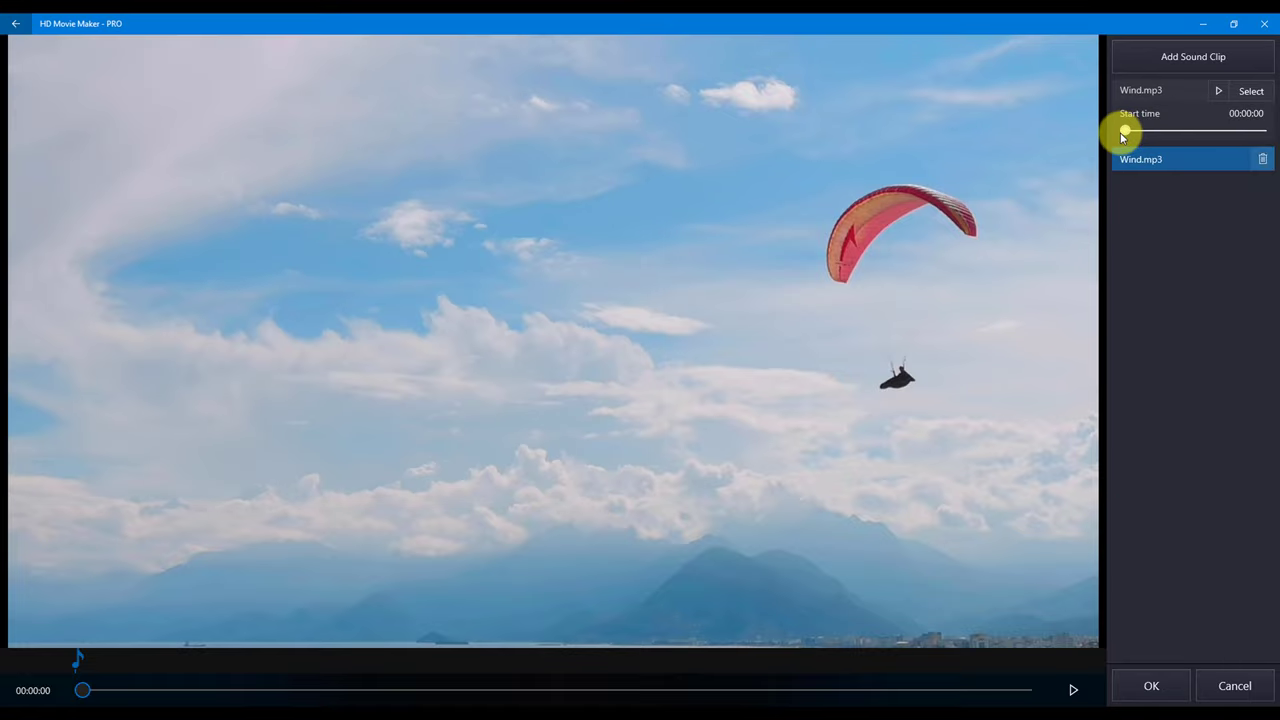
pyautogui.moveTo(1120, 133)
pyautogui.mouseDown()
pyautogui.moveTo(1164, 134)
pyautogui.moveTo(74, 660)
pyautogui.moveTo(486, 651)
pyautogui.moveTo(78, 658)
pyautogui.mouseUp()
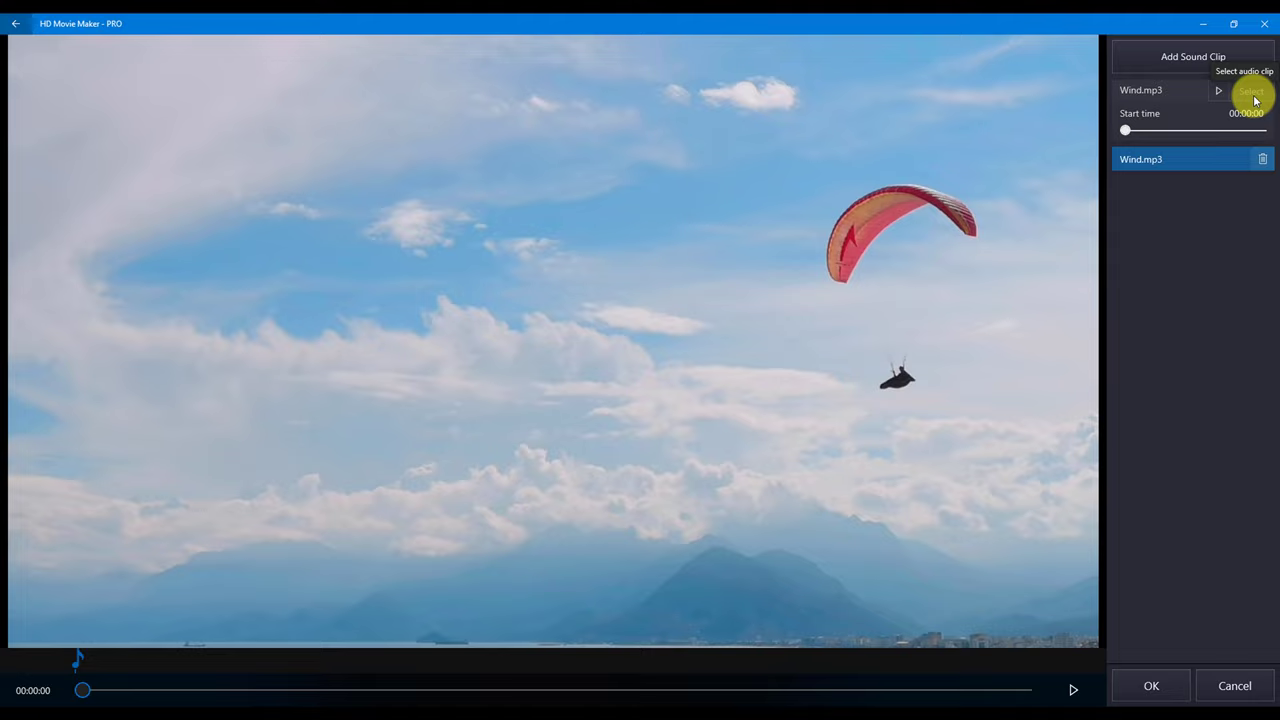
# Step: Remove the Wind.mp3 sound overlay and bring up the clip's All settings panel
pyautogui.click(1263, 170)
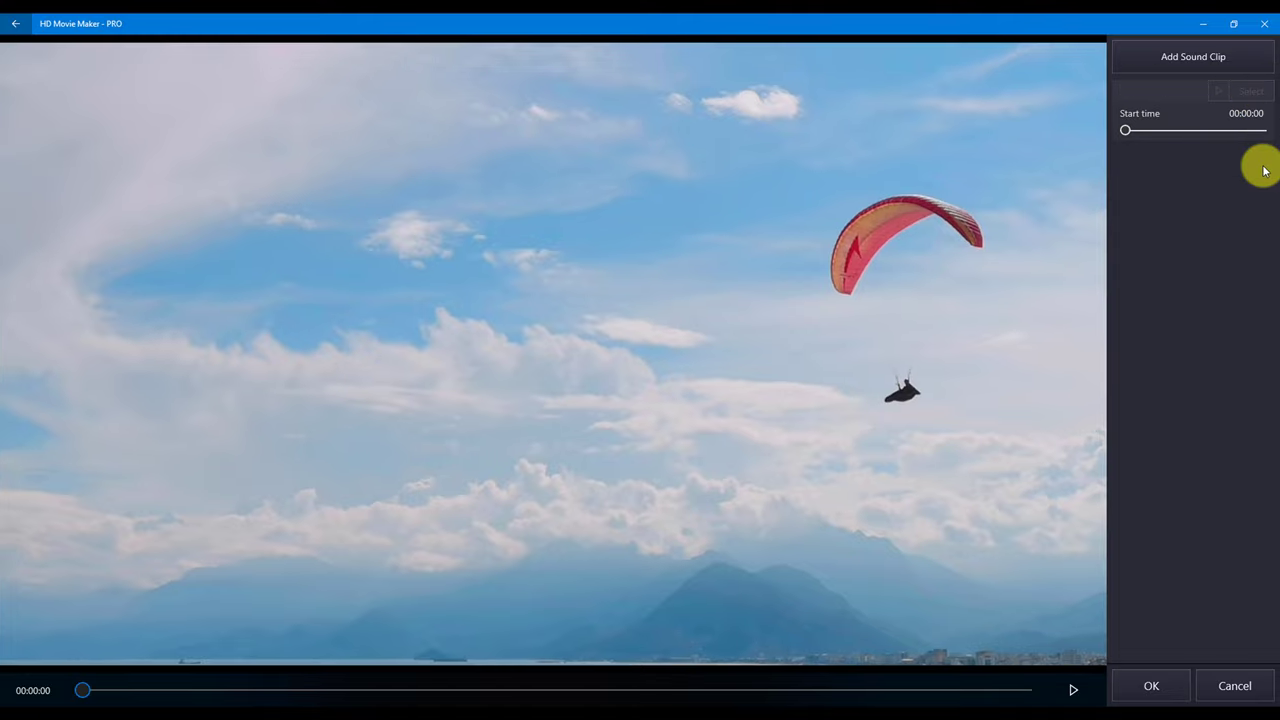
pyautogui.click(1167, 685)
pyautogui.click(761, 515)
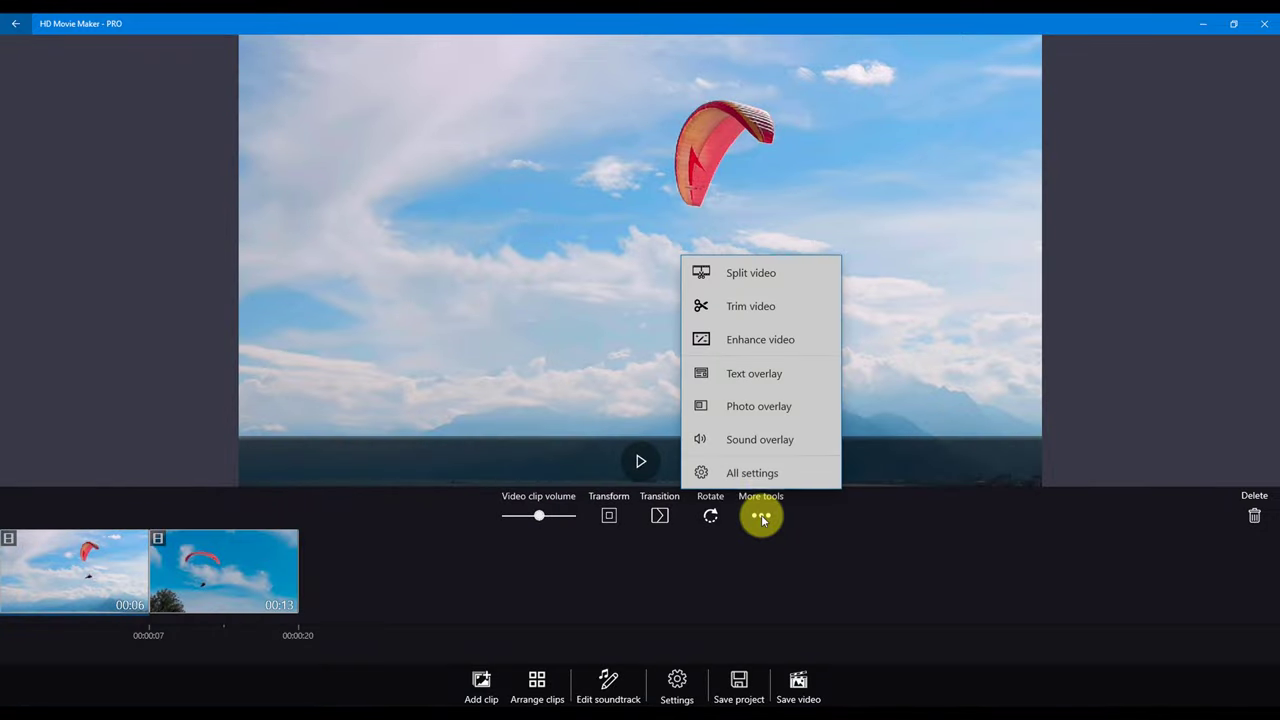
pyautogui.click(768, 474)
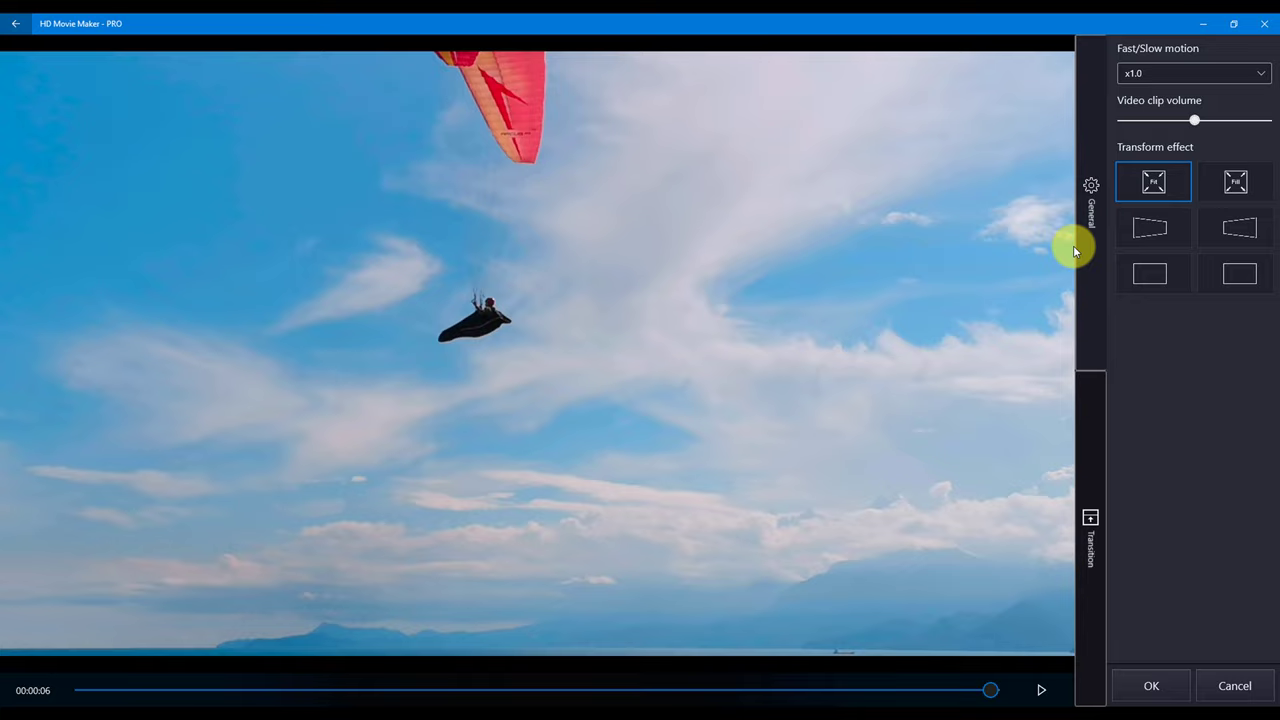
# Step: Turn the clip volume down to a low level, keeping x1.0 playback speed
pyautogui.click(1122, 120)
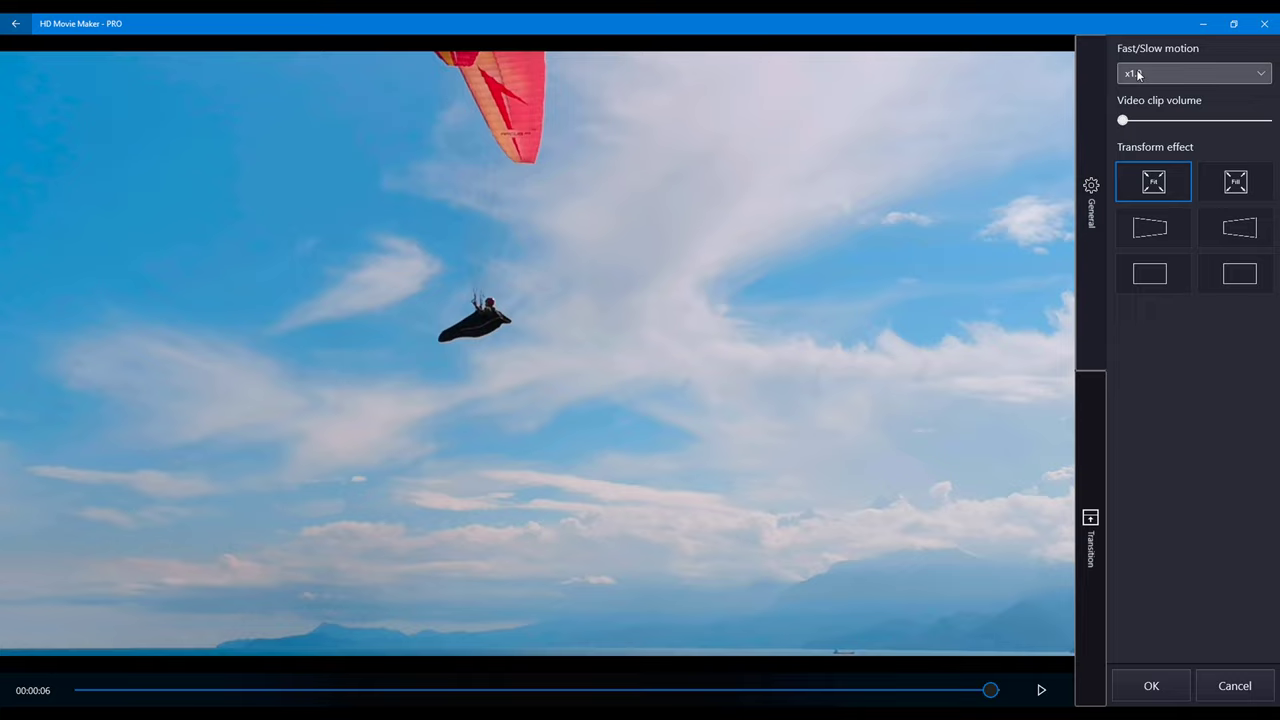
pyautogui.moveTo(1150, 120)
pyautogui.mouseDown()
pyautogui.moveTo(1269, 120)
pyautogui.moveTo(1137, 120)
pyautogui.mouseUp()
pyautogui.click(1137, 74)
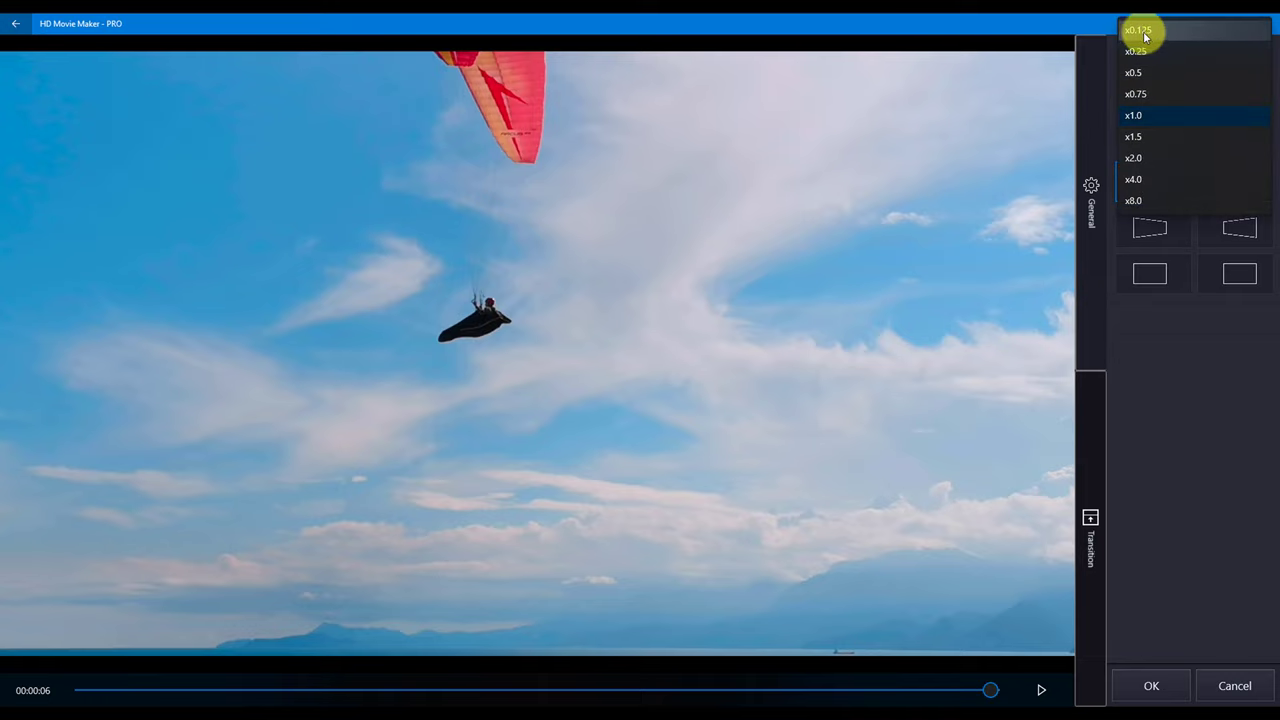
pyautogui.click(1138, 115)
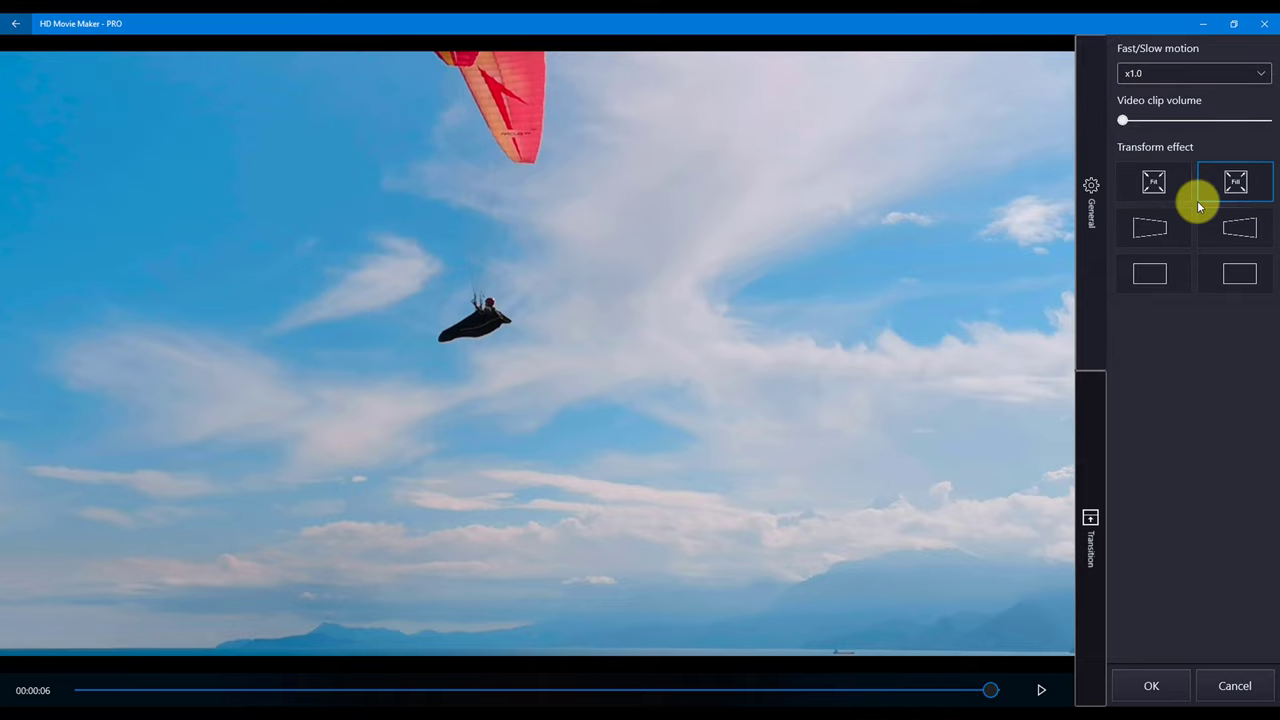
# Step: Apply the tilted perspective transform with Rotate Y -20.00 and Offset Z 2.00
pyautogui.click(1168, 232)
pyautogui.click(1234, 229)
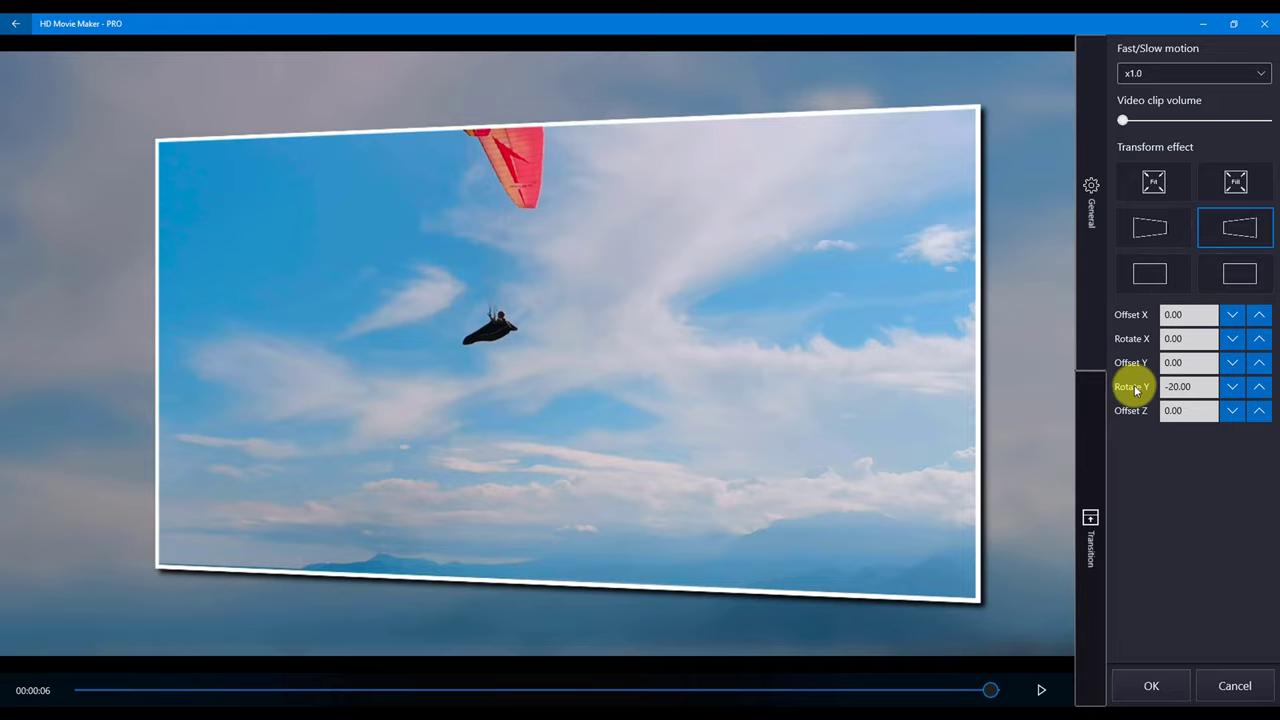
pyautogui.click(1259, 411)
pyautogui.click(1259, 411)
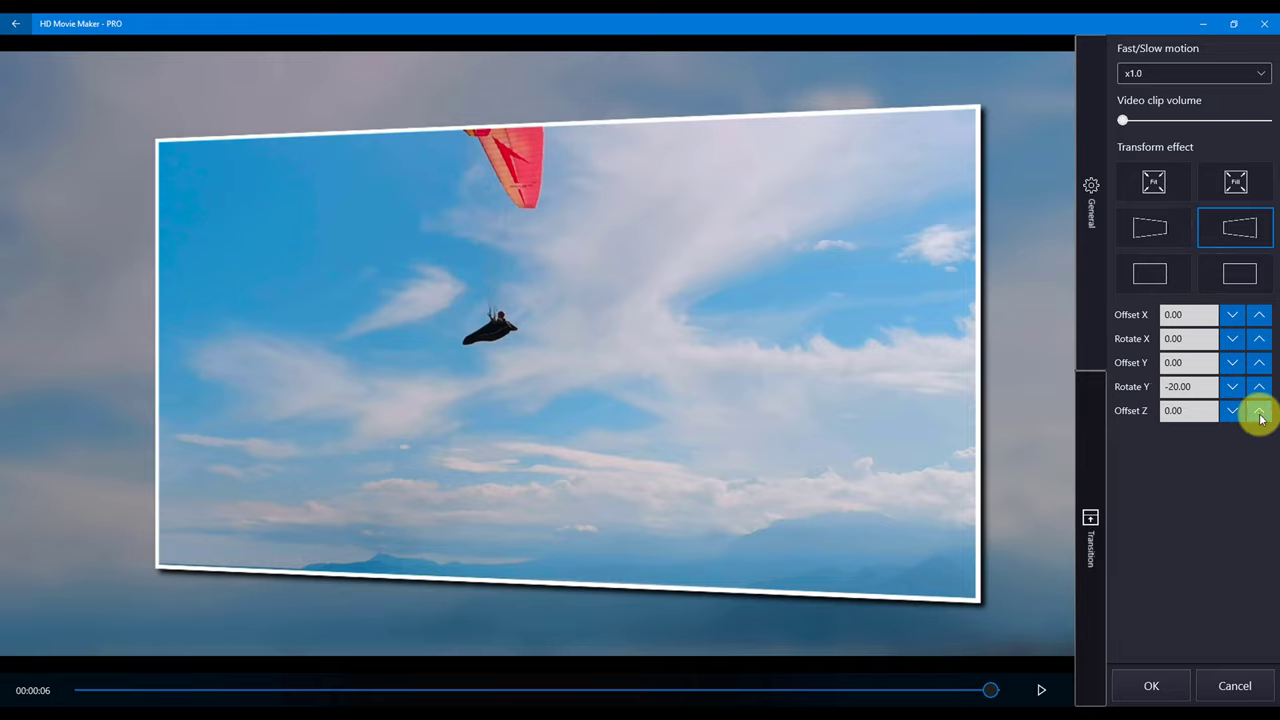
pyautogui.click(1259, 411)
pyautogui.click(1234, 411)
pyautogui.click(1234, 411)
pyautogui.click(1234, 411)
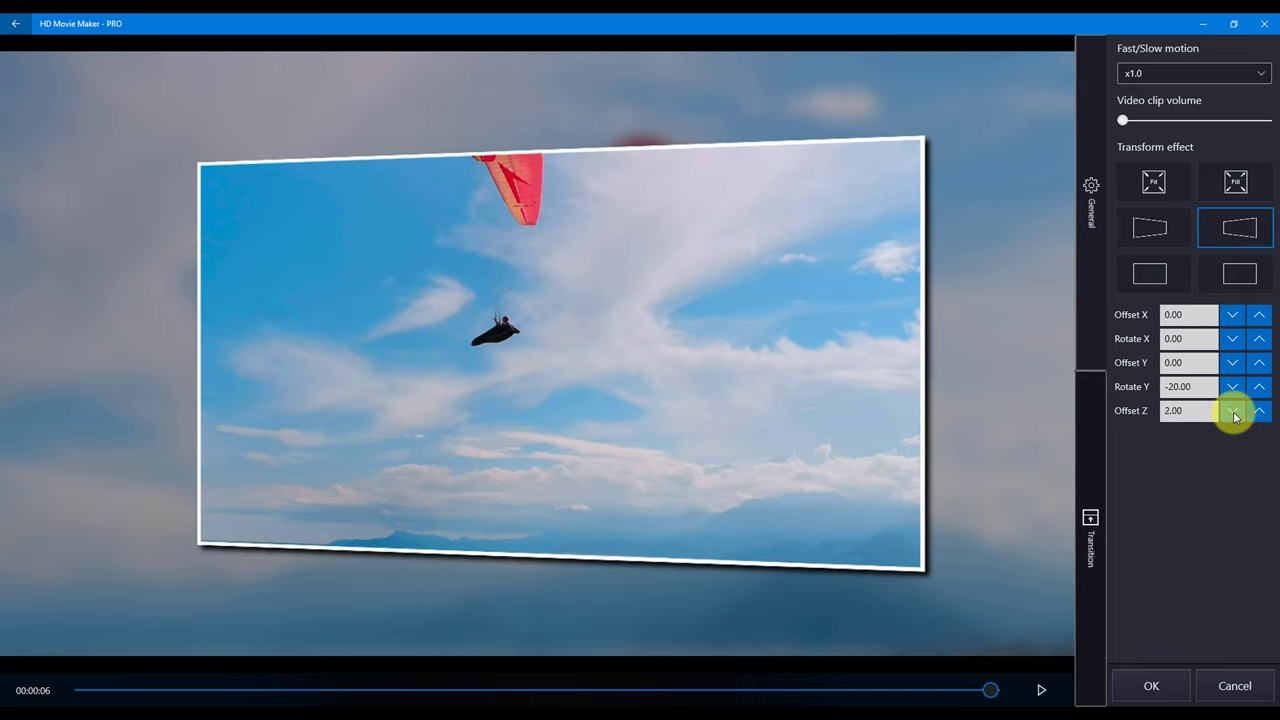
pyautogui.click(1234, 411)
pyautogui.click(1234, 411)
pyautogui.click(1234, 411)
# Step: Preview the LineRevealVert, Disformation, FlyEye and HeartWipe clip transitions
pyautogui.click(1089, 456)
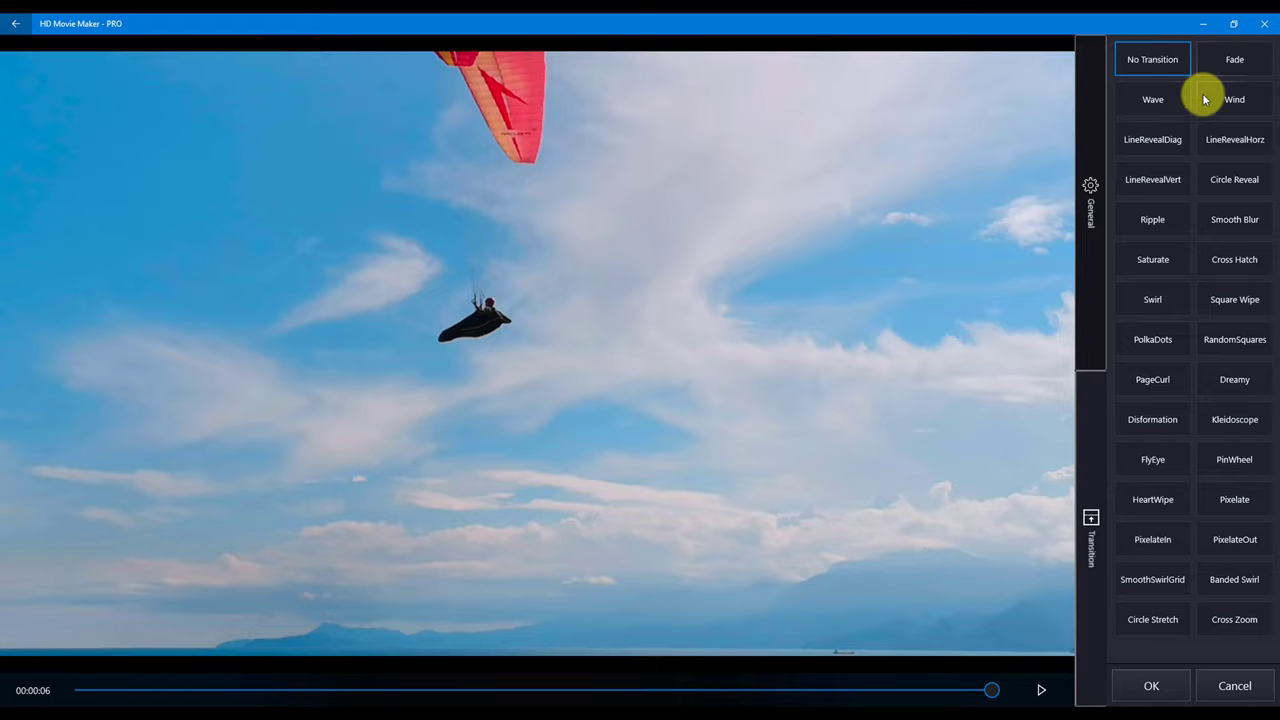
pyautogui.click(1156, 186)
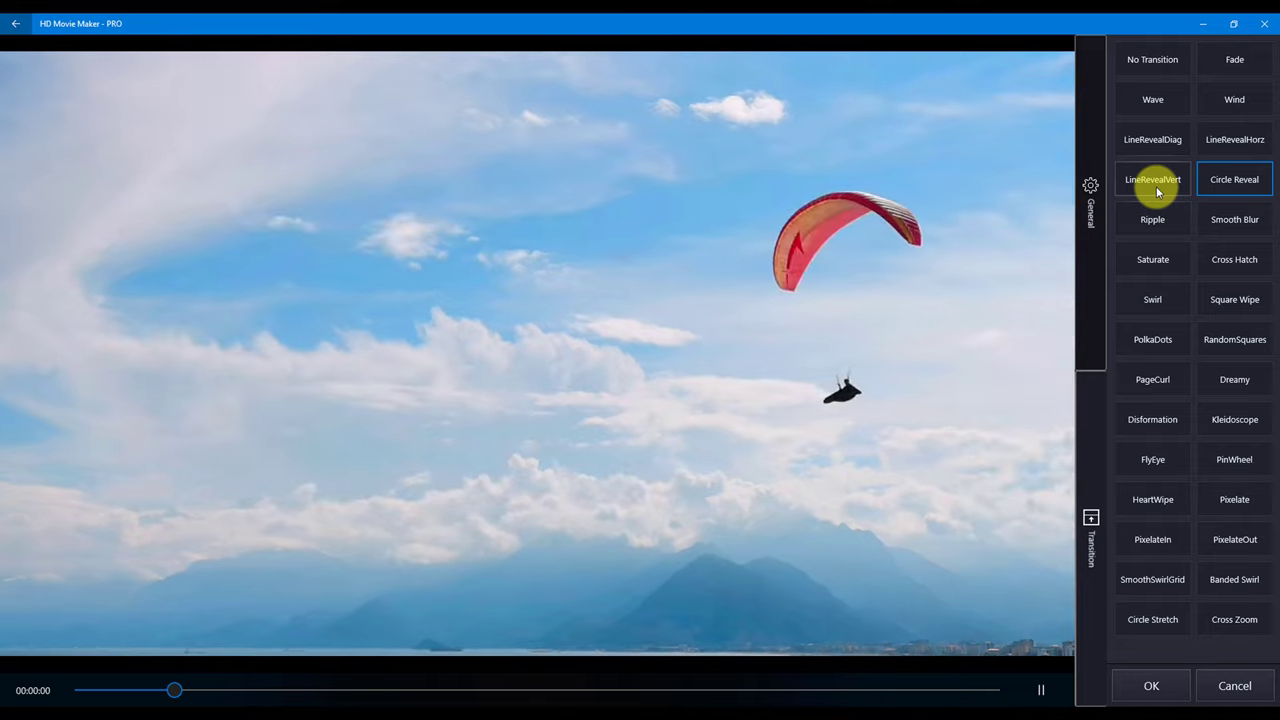
pyautogui.click(1148, 414)
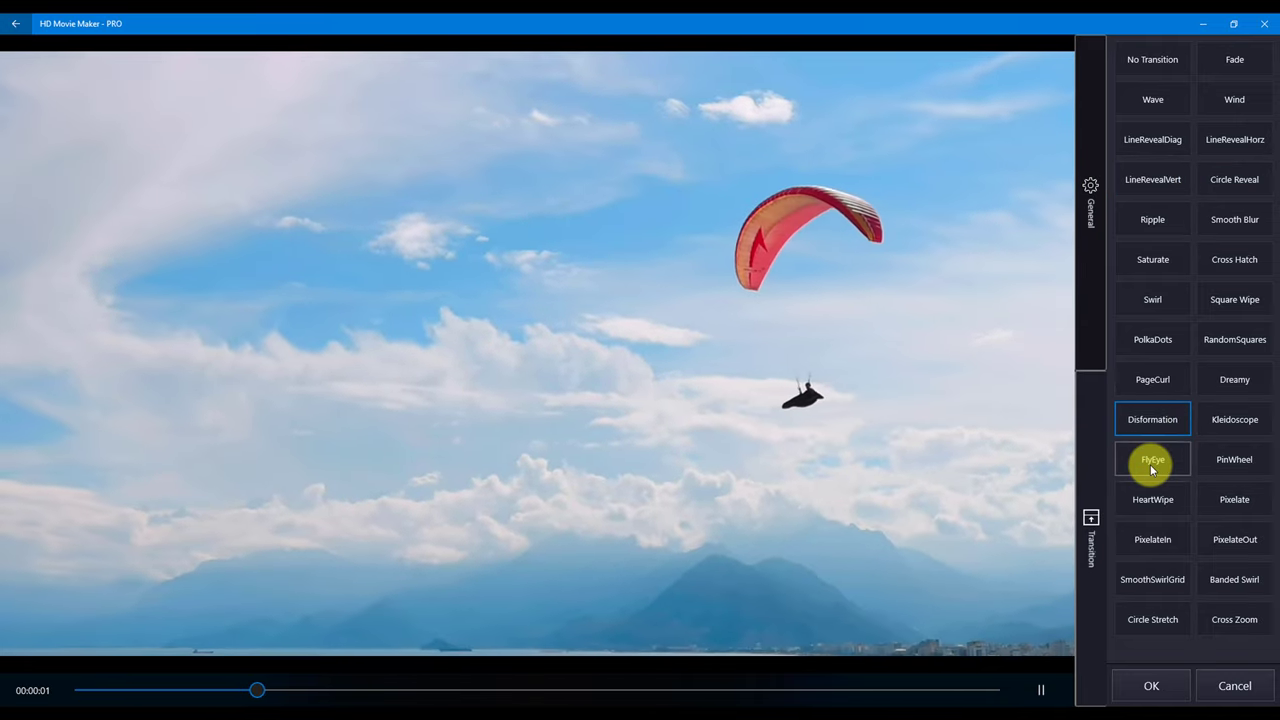
pyautogui.click(1150, 464)
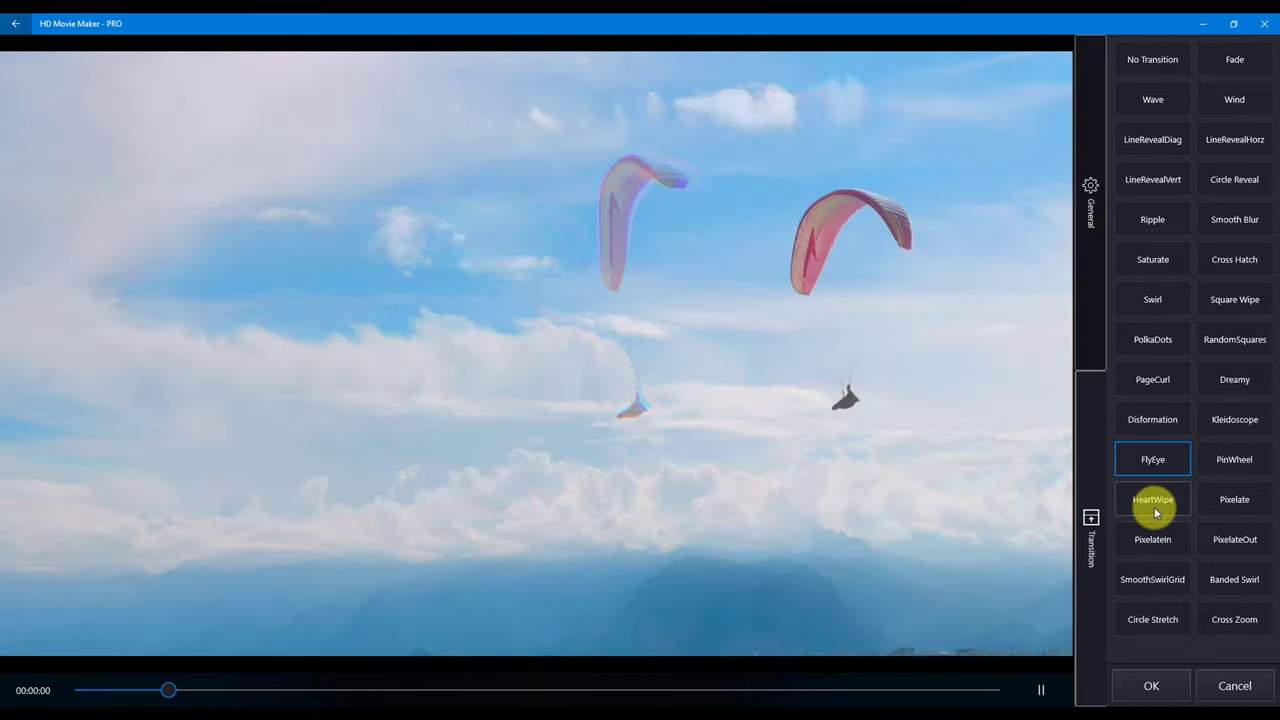
pyautogui.click(1154, 507)
# Step: Preview SmoothSwirlGrid, Banded Swirl, Cross Zoom and Dreamy, then discard the clip settings
pyautogui.click(1155, 580)
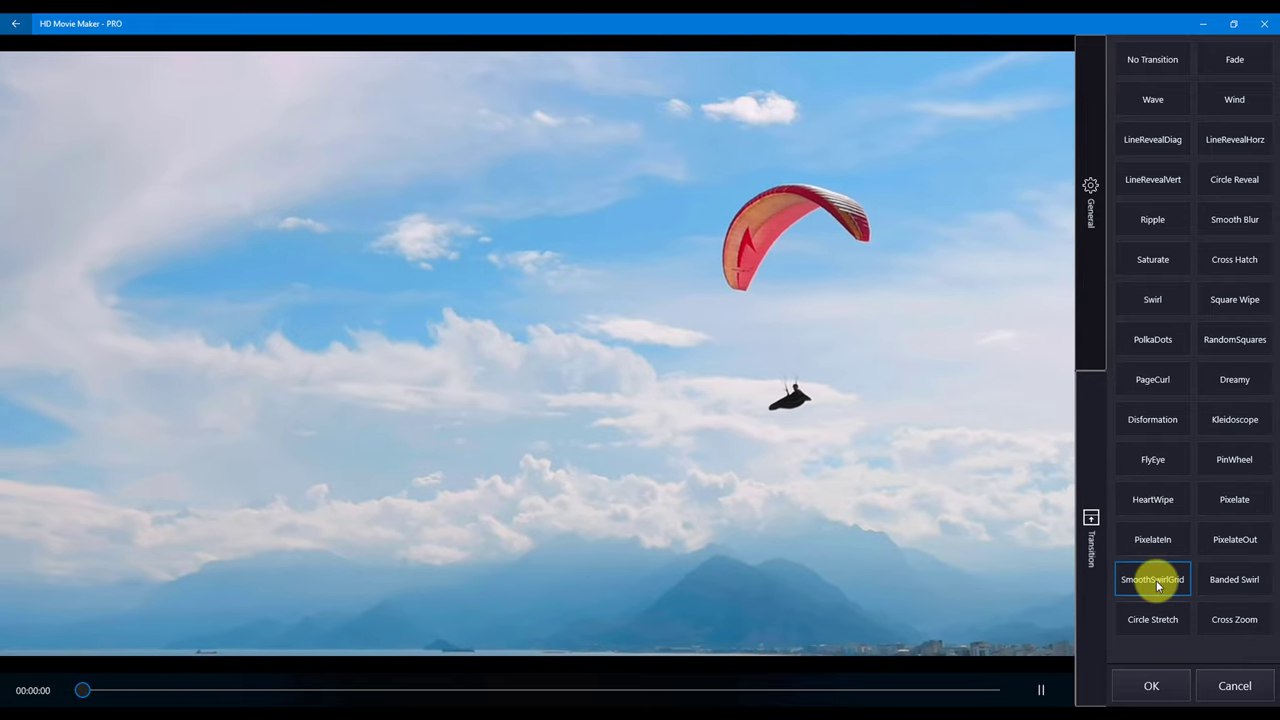
pyautogui.click(1245, 583)
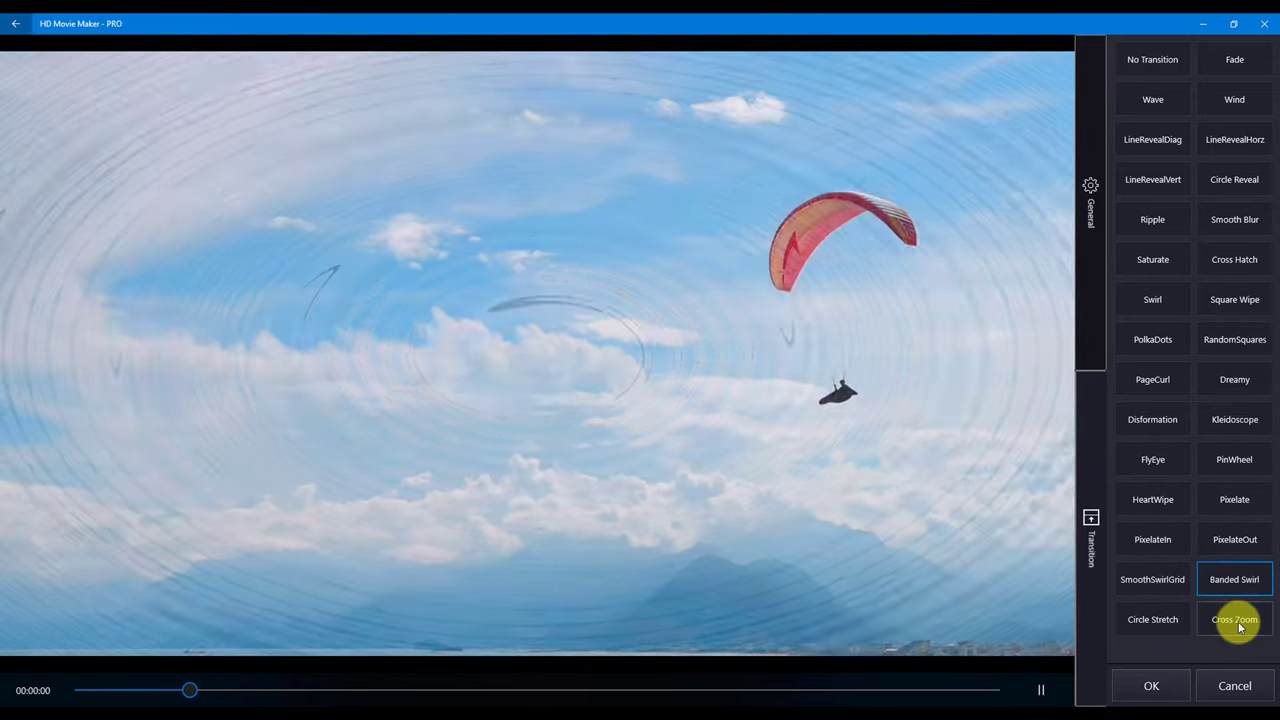
pyautogui.click(1239, 625)
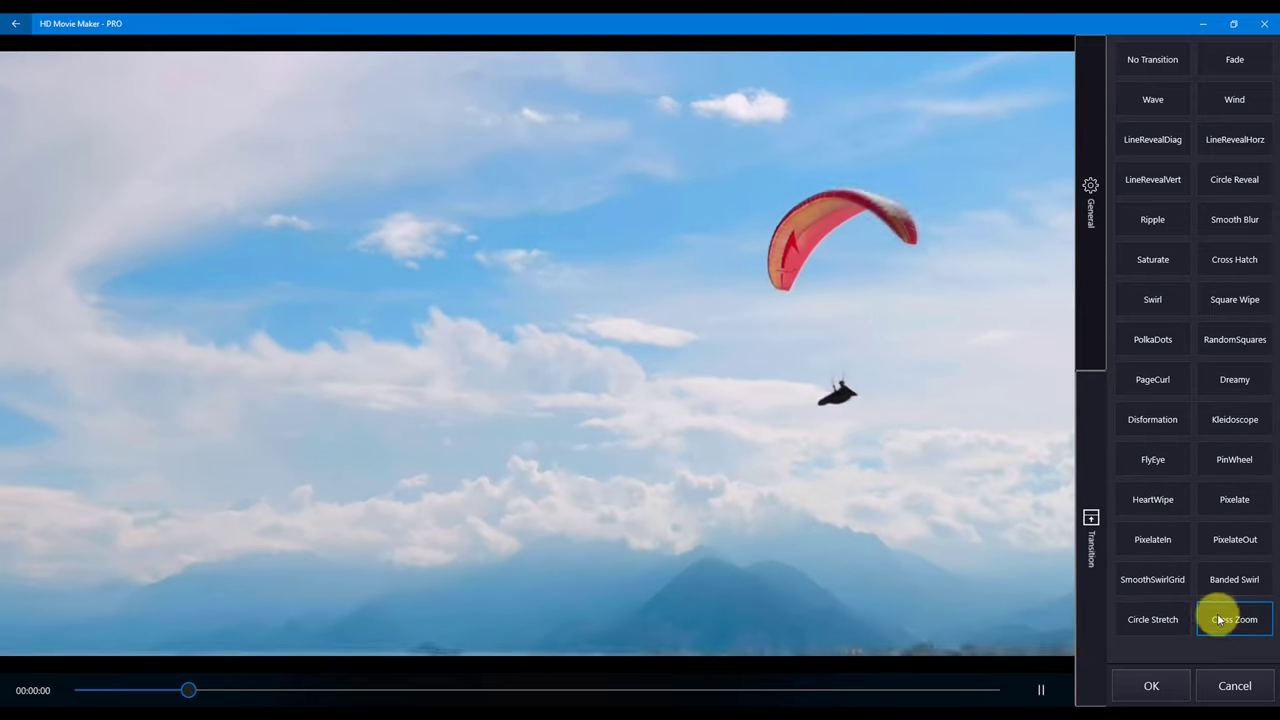
pyautogui.click(1228, 376)
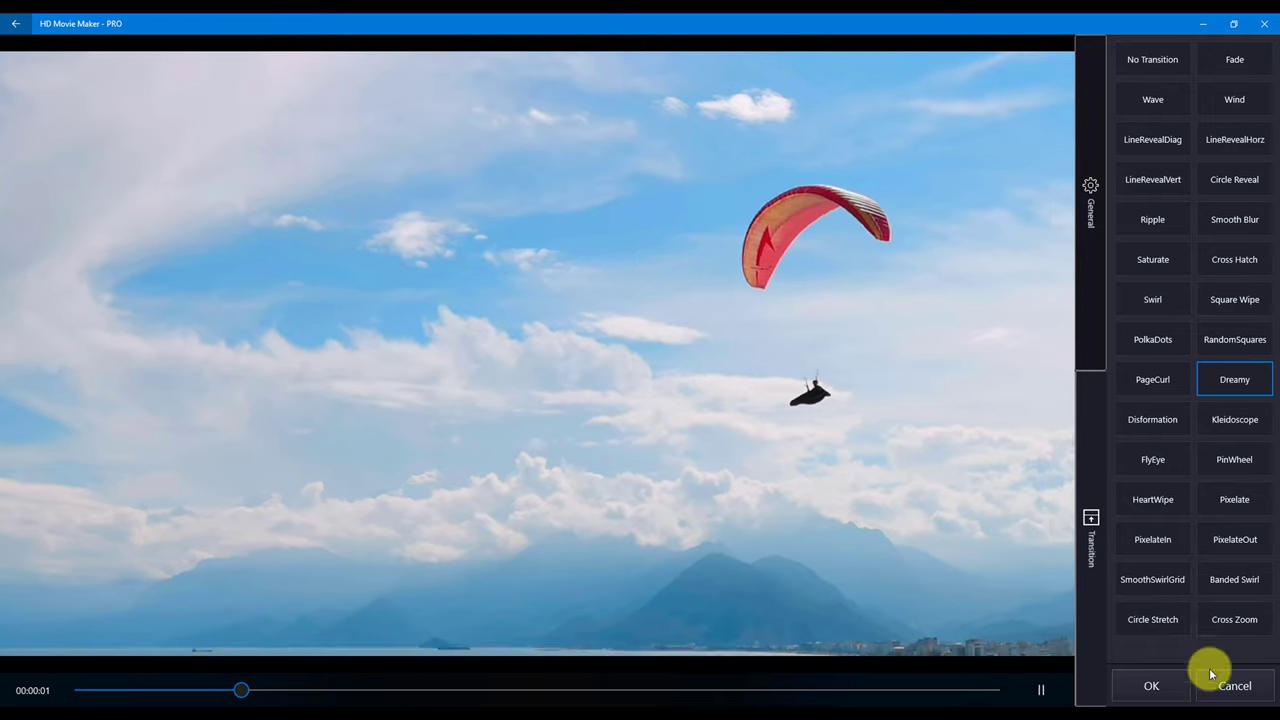
pyautogui.click(1234, 688)
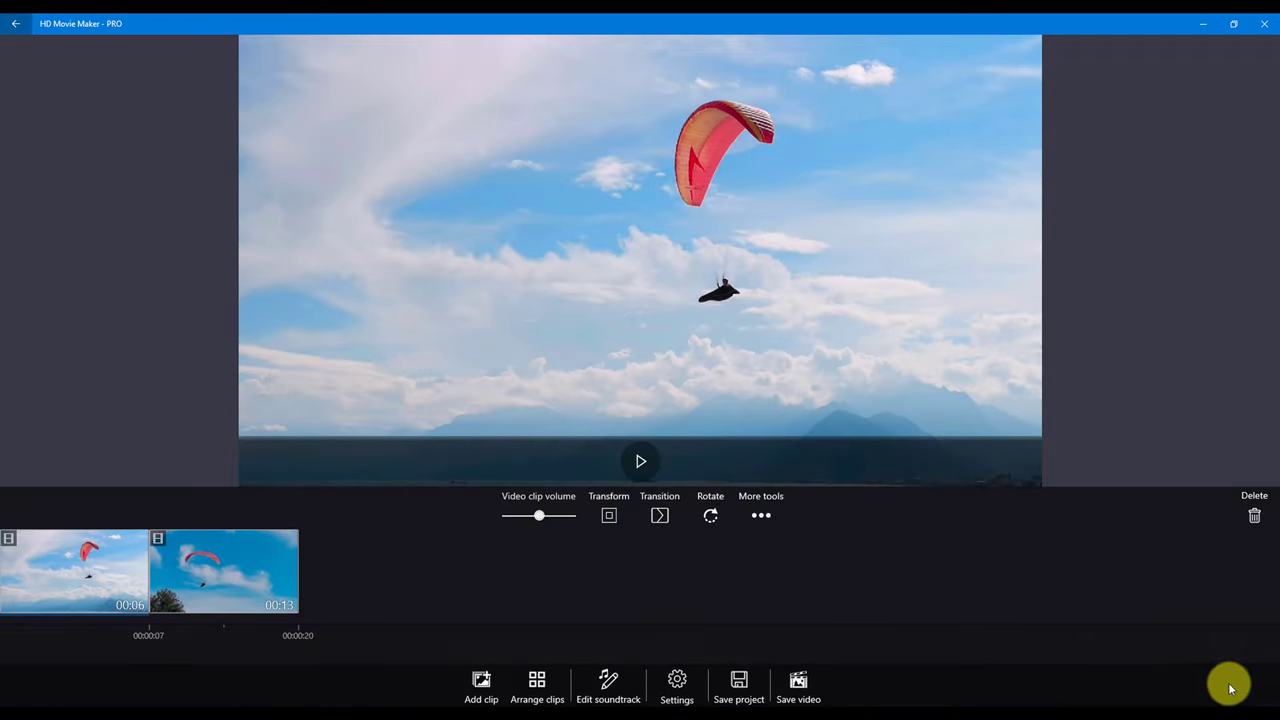
pyautogui.click(679, 688)
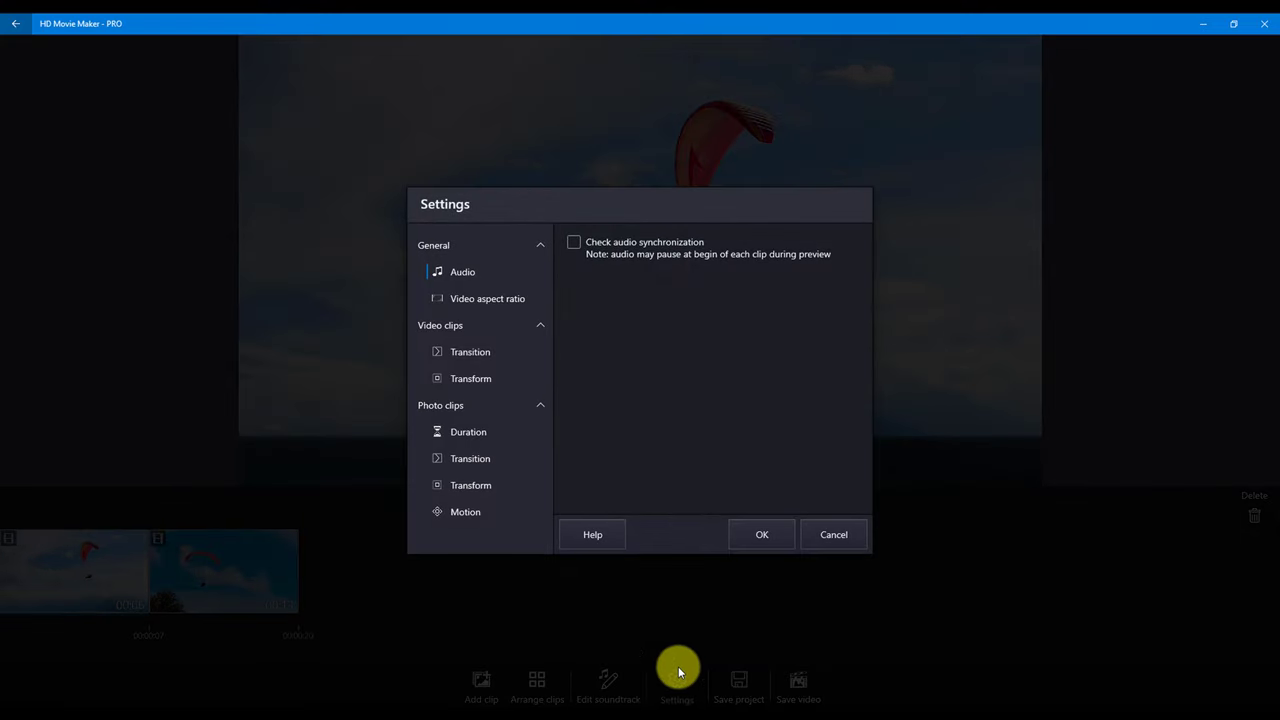
pyautogui.click(465, 356)
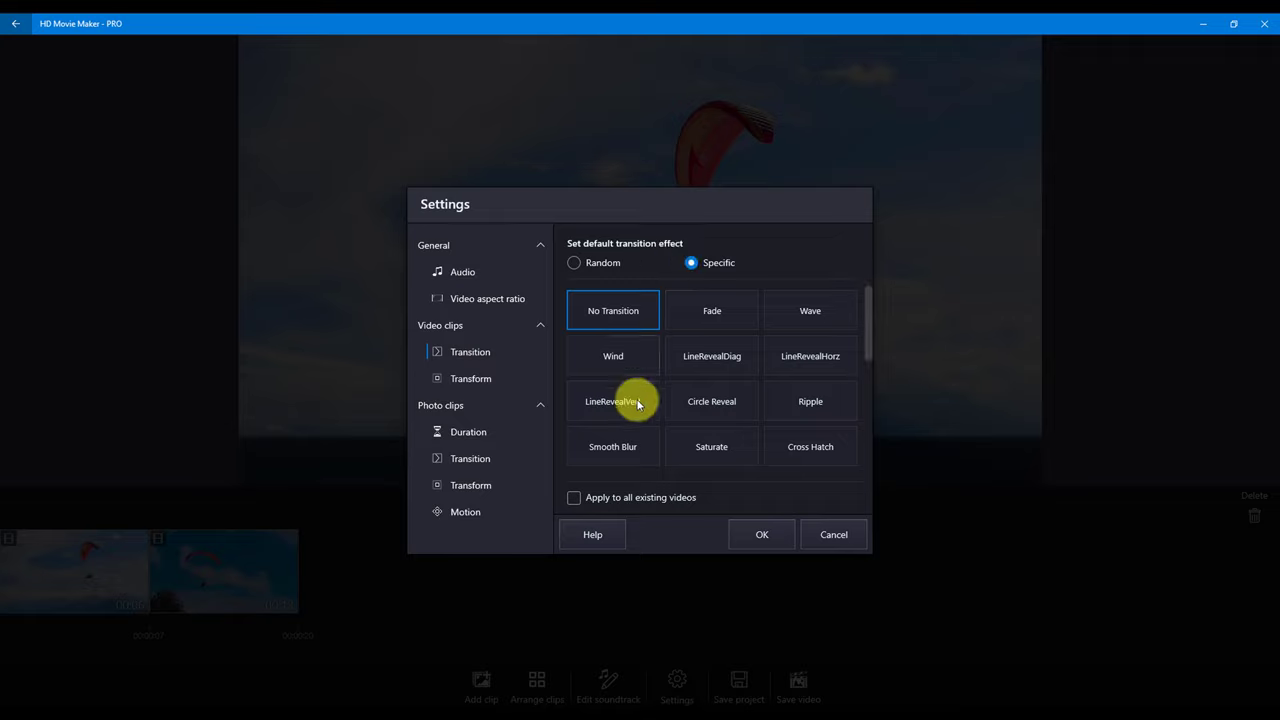
pyautogui.click(473, 380)
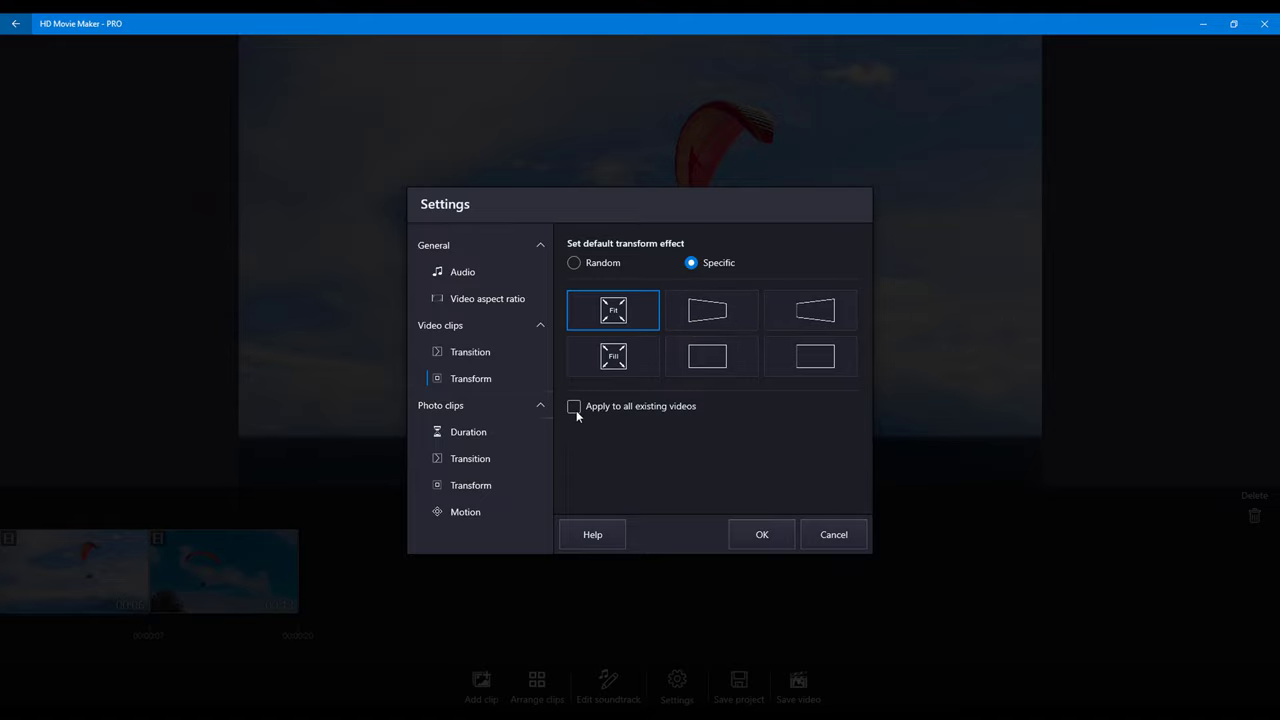
pyautogui.click(834, 536)
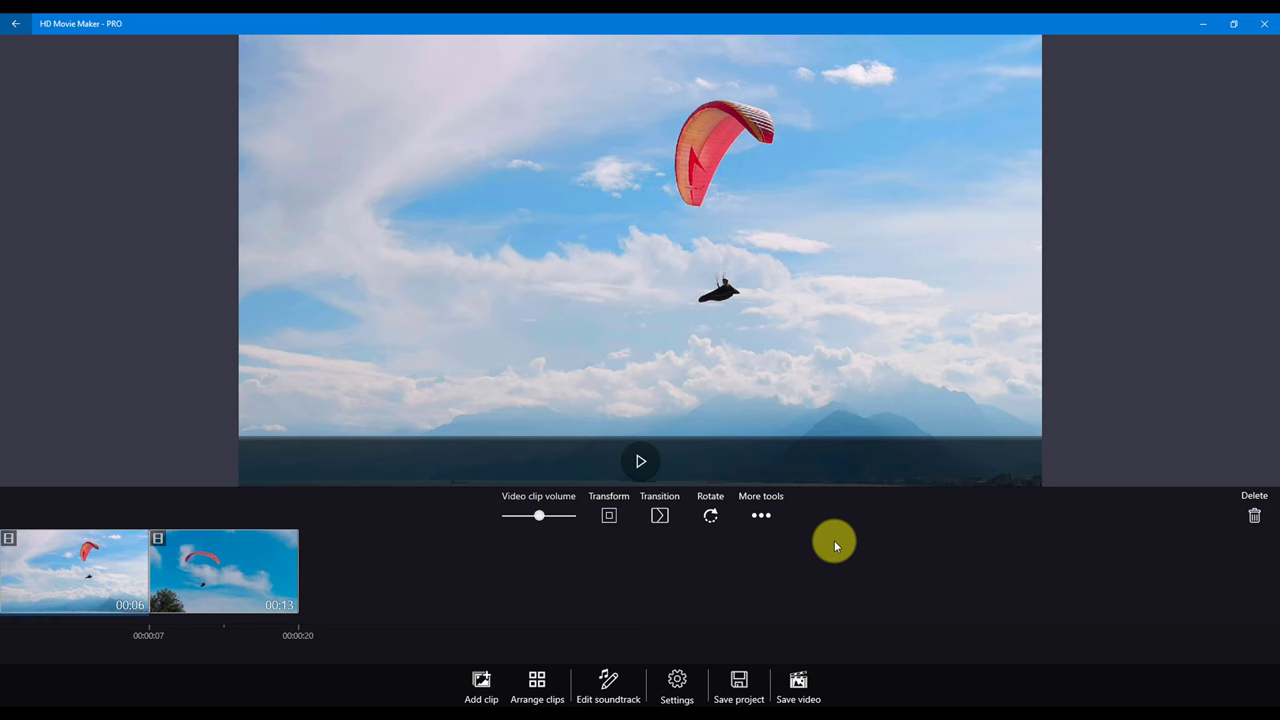